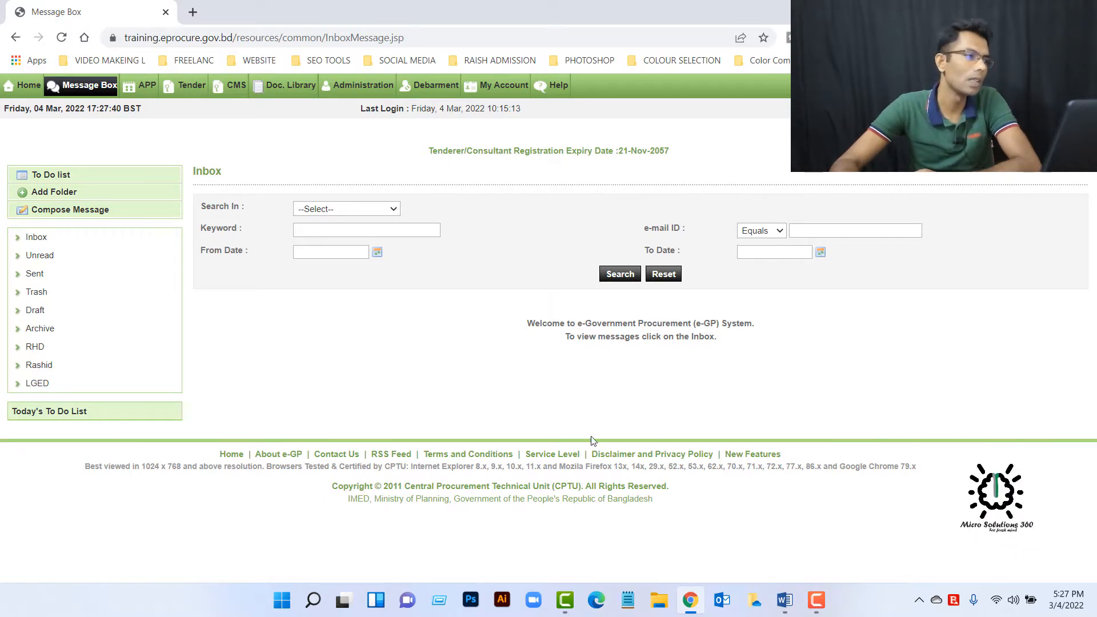
Search the web for "micro solutions 360" in a new browser tab and look through the results
click(193, 12)
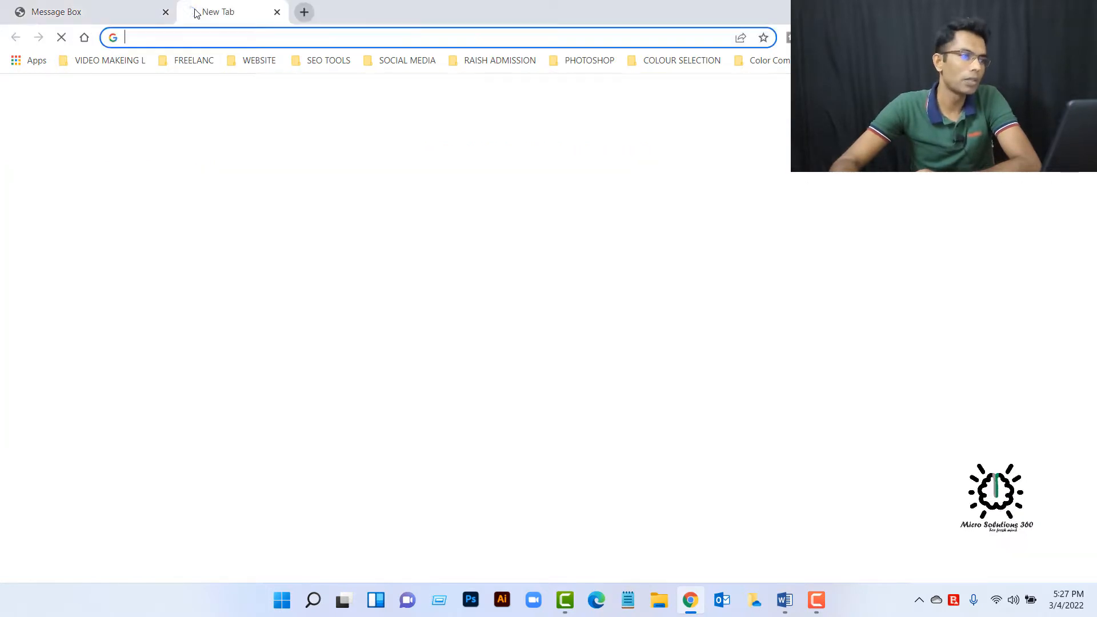
text(mice)
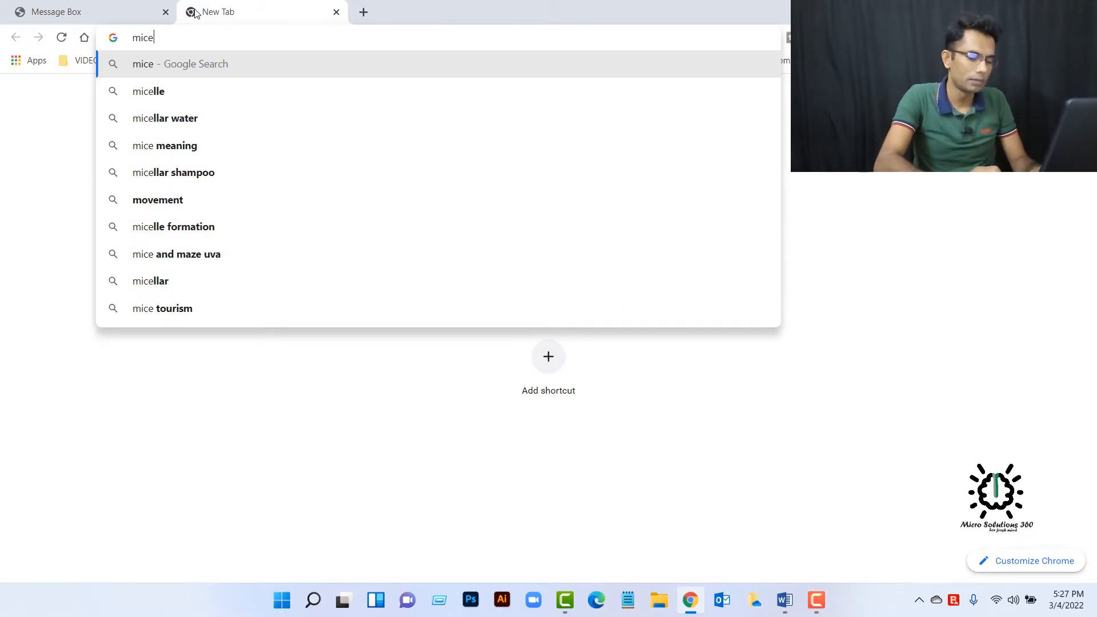
key(BackSpace)
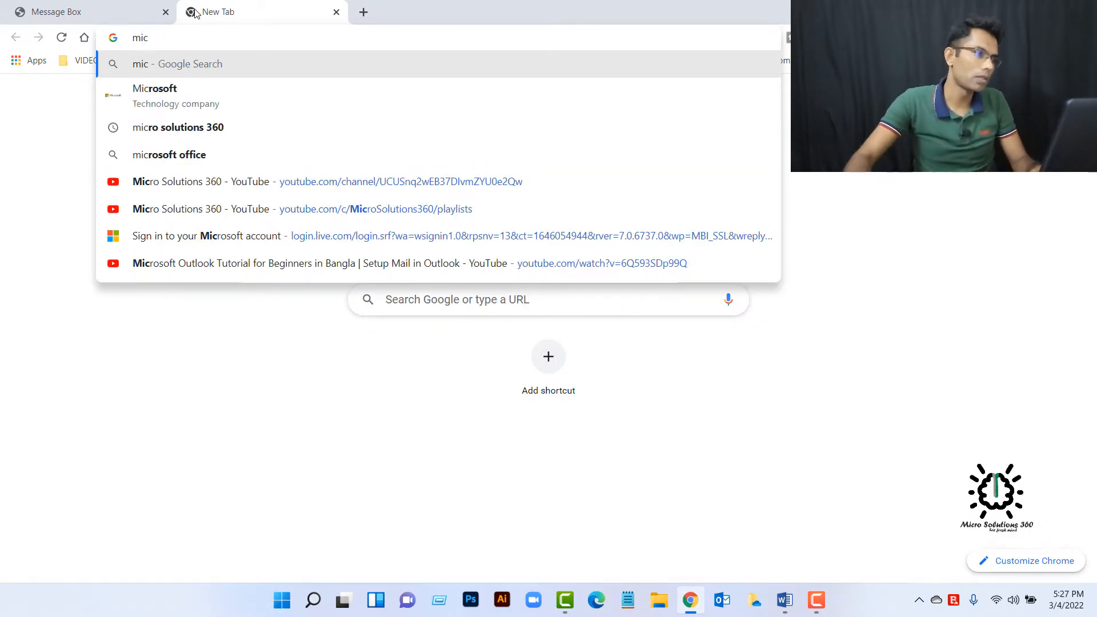
click(228, 127)
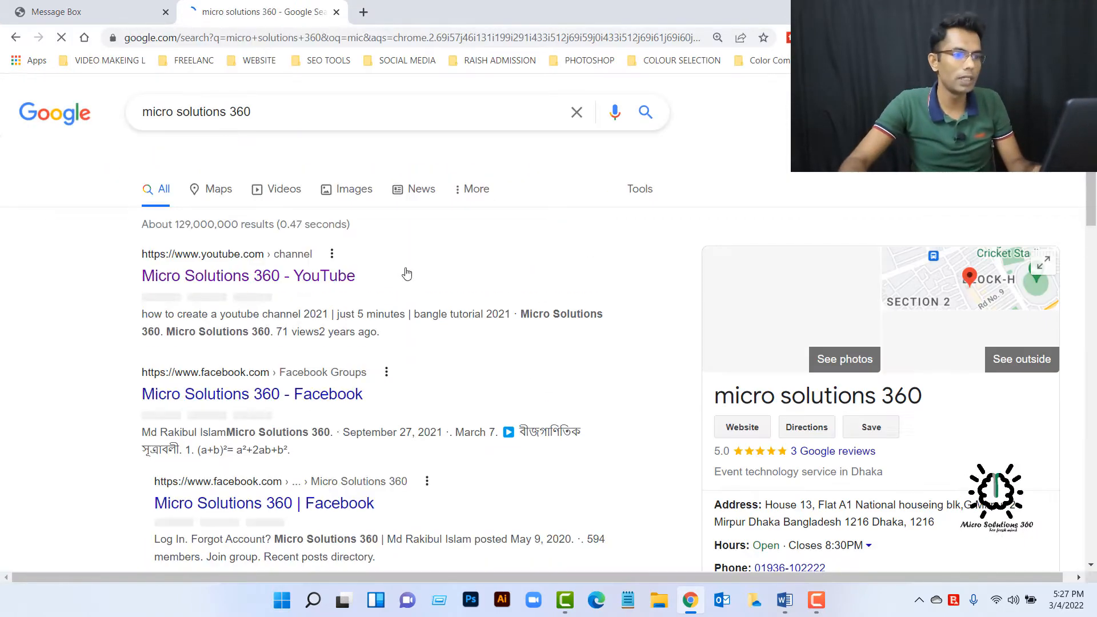
scroll(741, 388, down, 2)
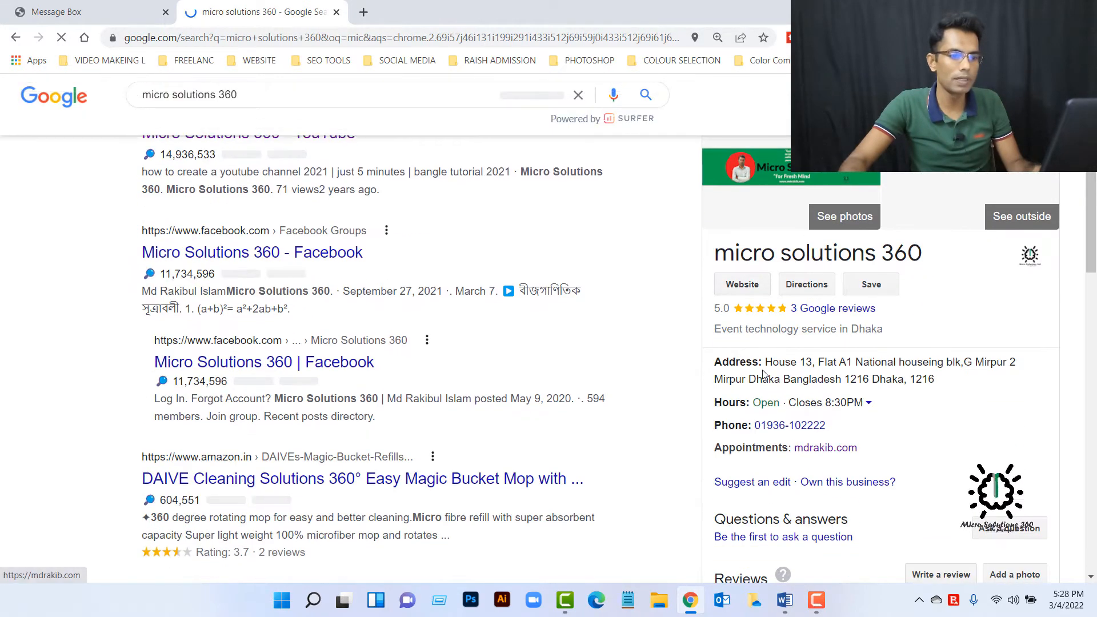
scroll(669, 352, down, 2)
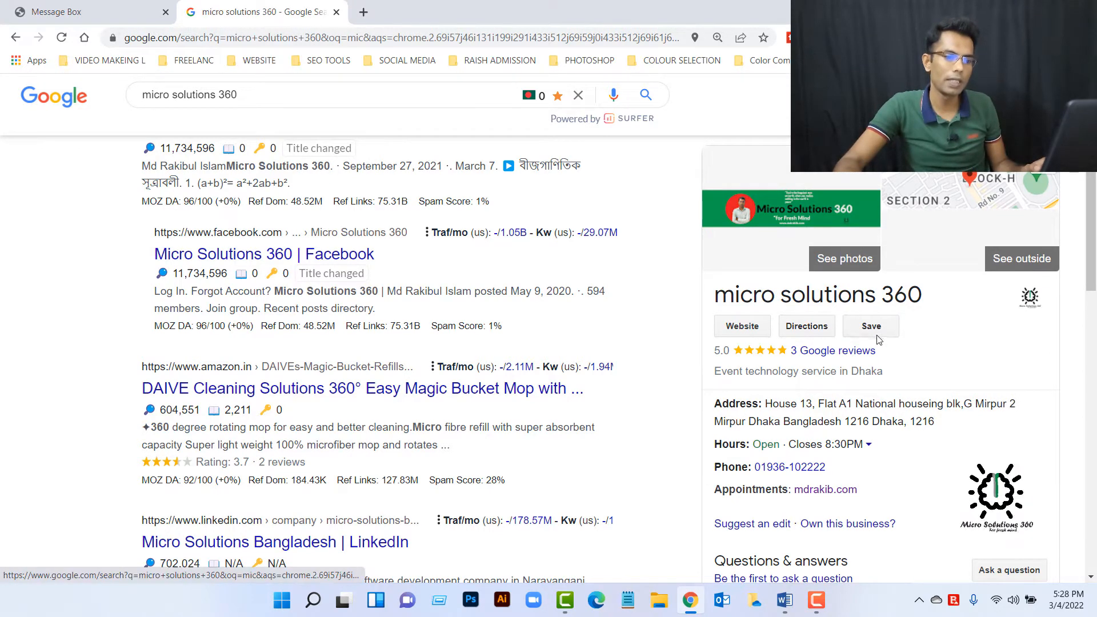
scroll(600, 377, up, 5)
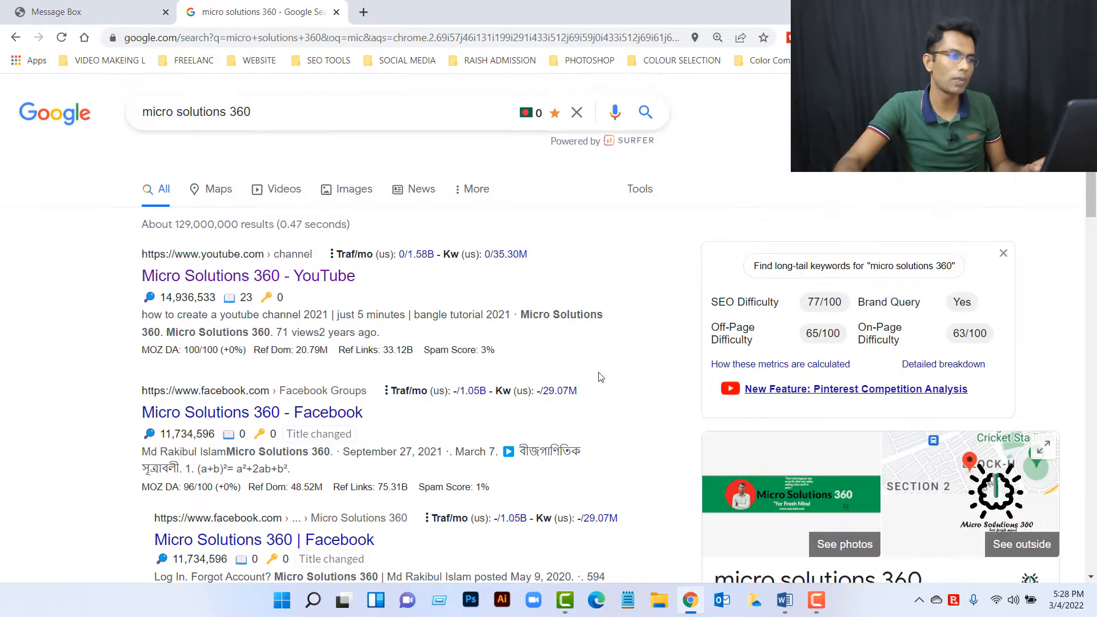
Open the Micro Solutions 360 YouTube channel, browse its playlists and open the full EGP ( E-TENDER) playlist
click(262, 278)
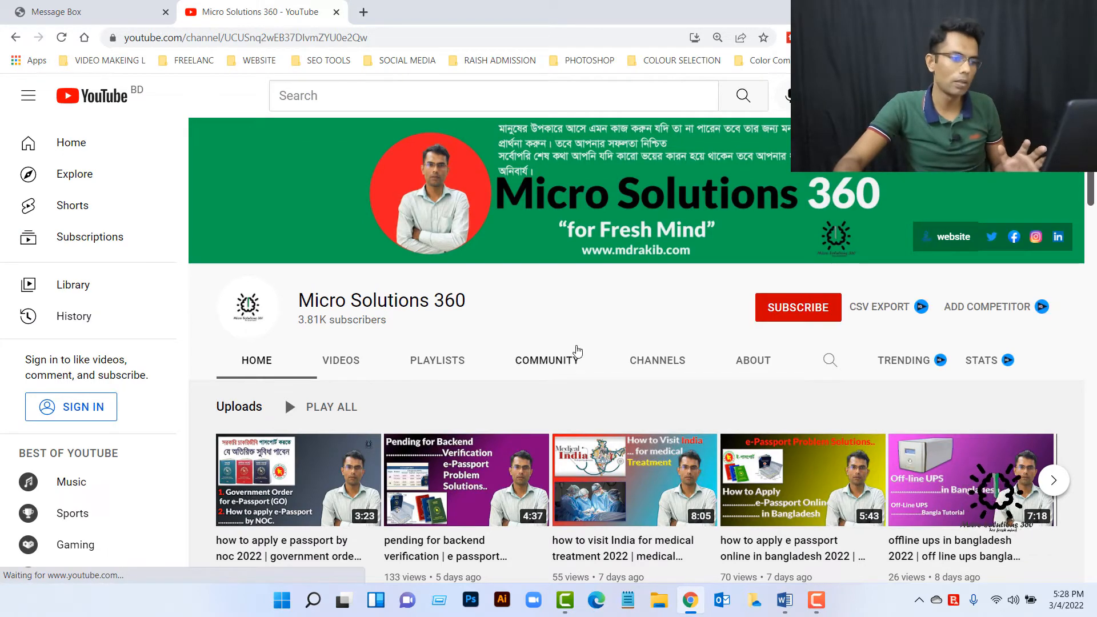
click(442, 364)
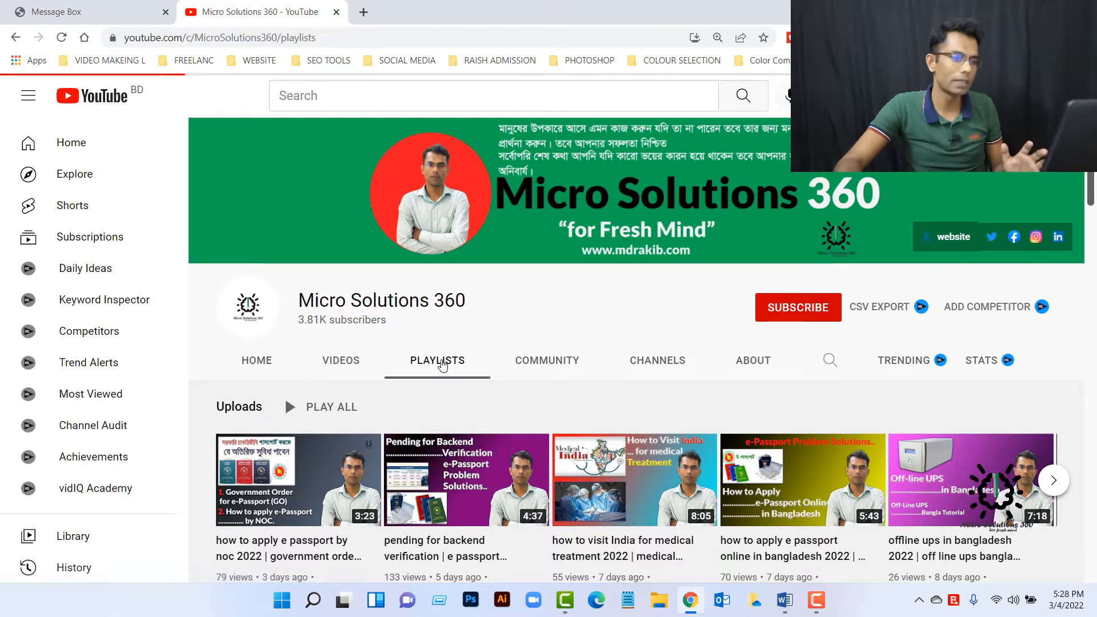
scroll(595, 362, down, 4)
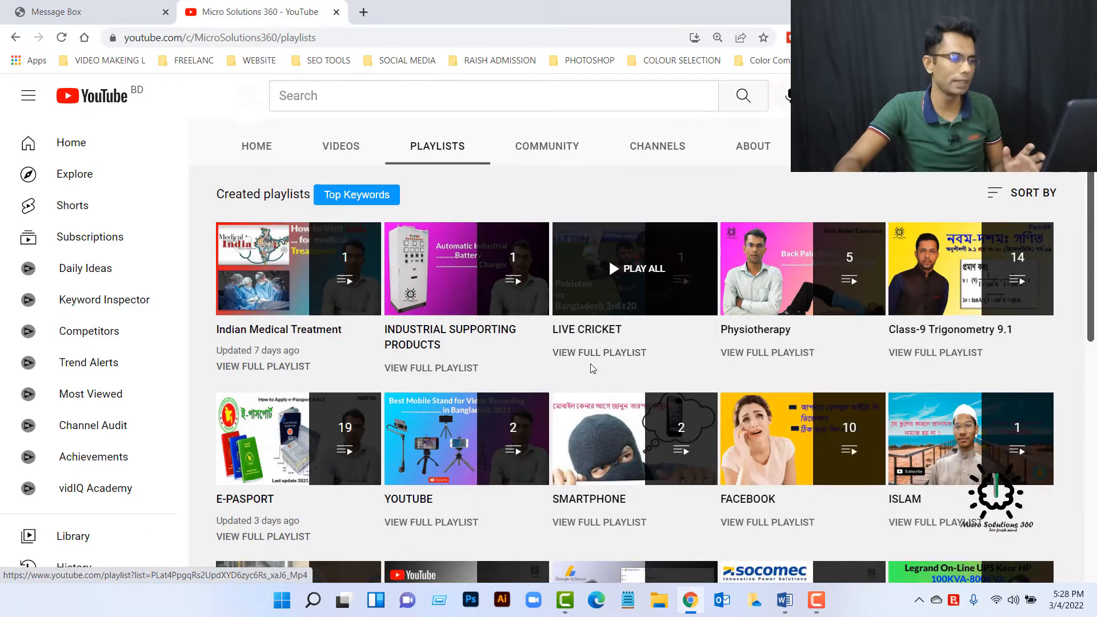
scroll(341, 460, down, 7)
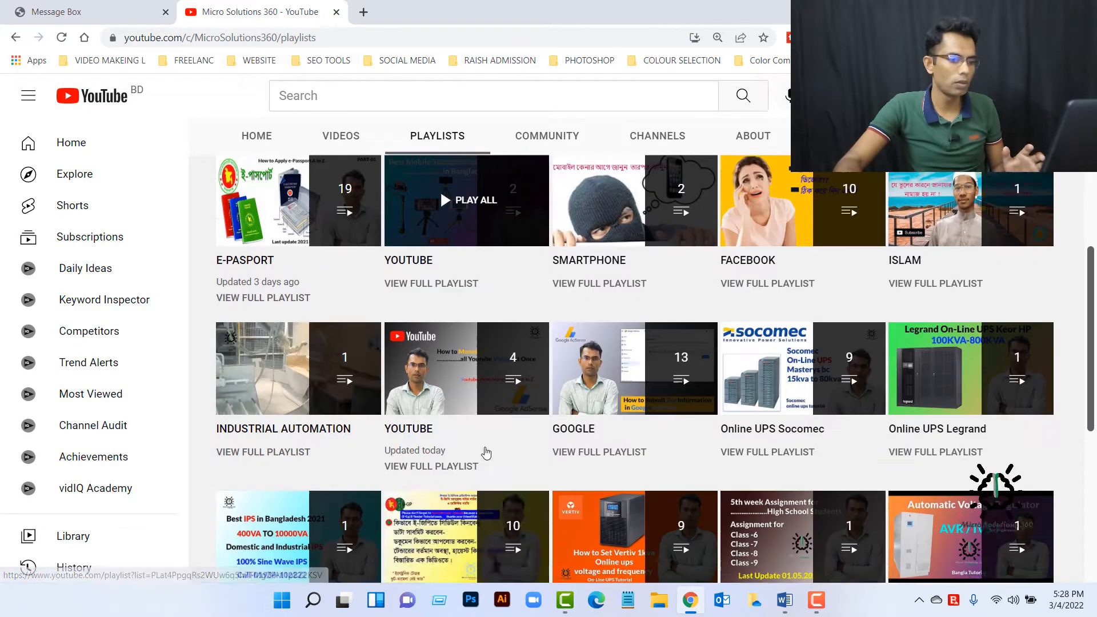
scroll(440, 420, down, 2)
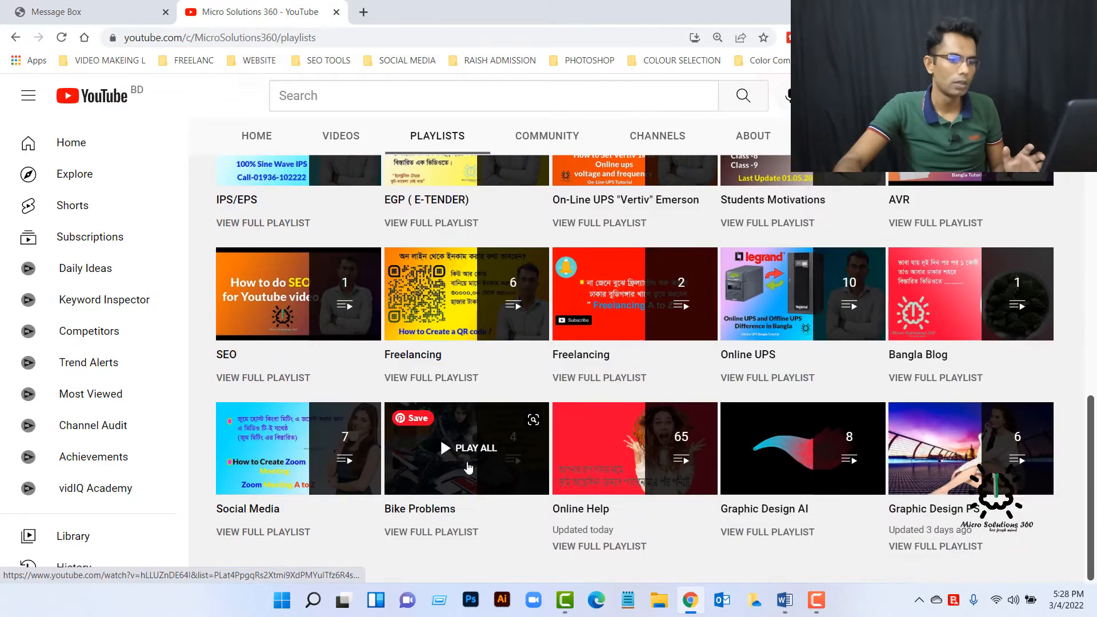
scroll(678, 420, up, 6)
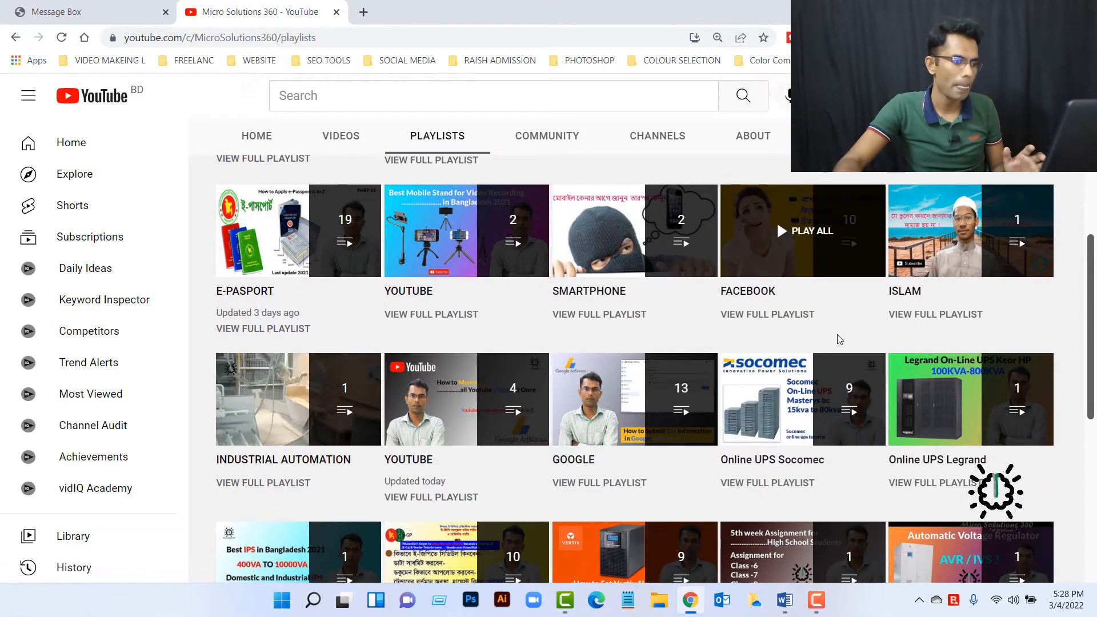
scroll(743, 343, down, 3)
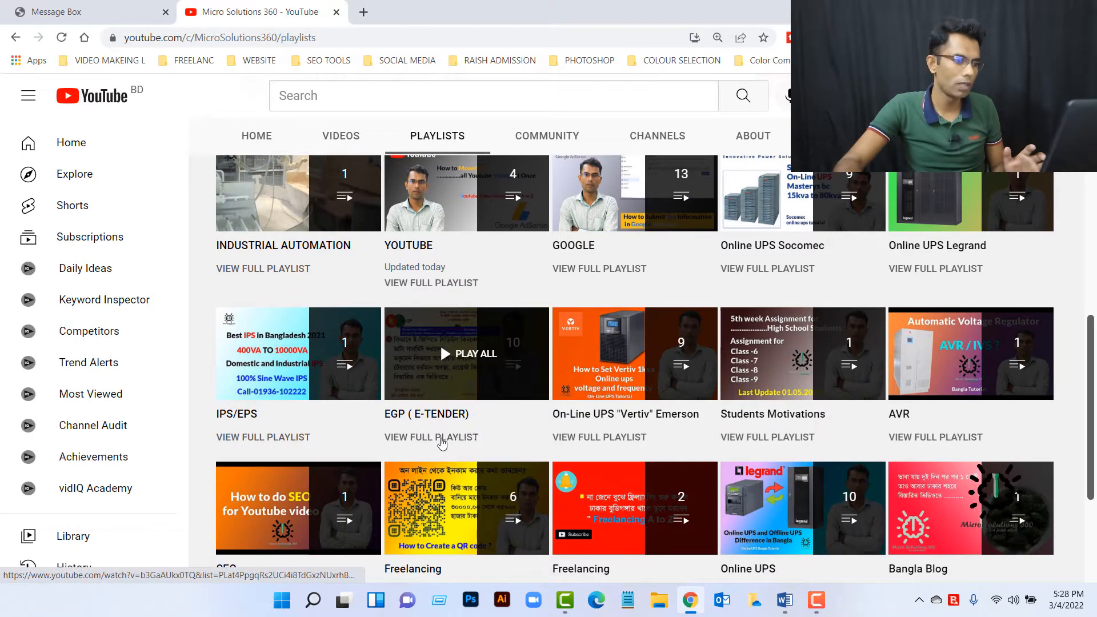
click(440, 438)
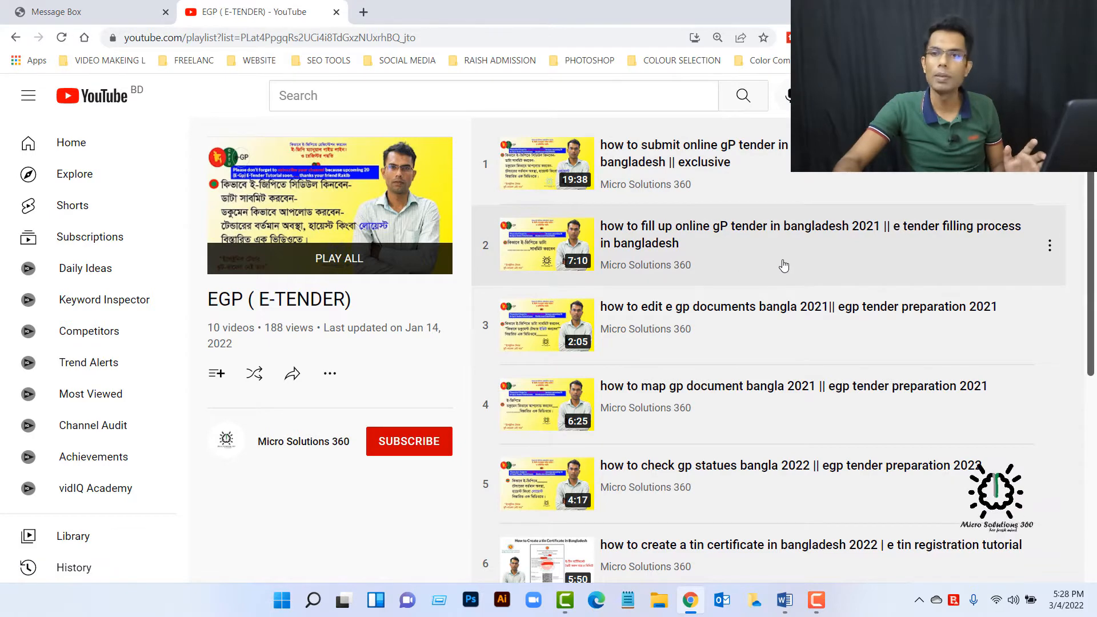
Look through the videos of the EGP ( E-TENDER) playlist and close the YouTube page
scroll(775, 320, down, 3)
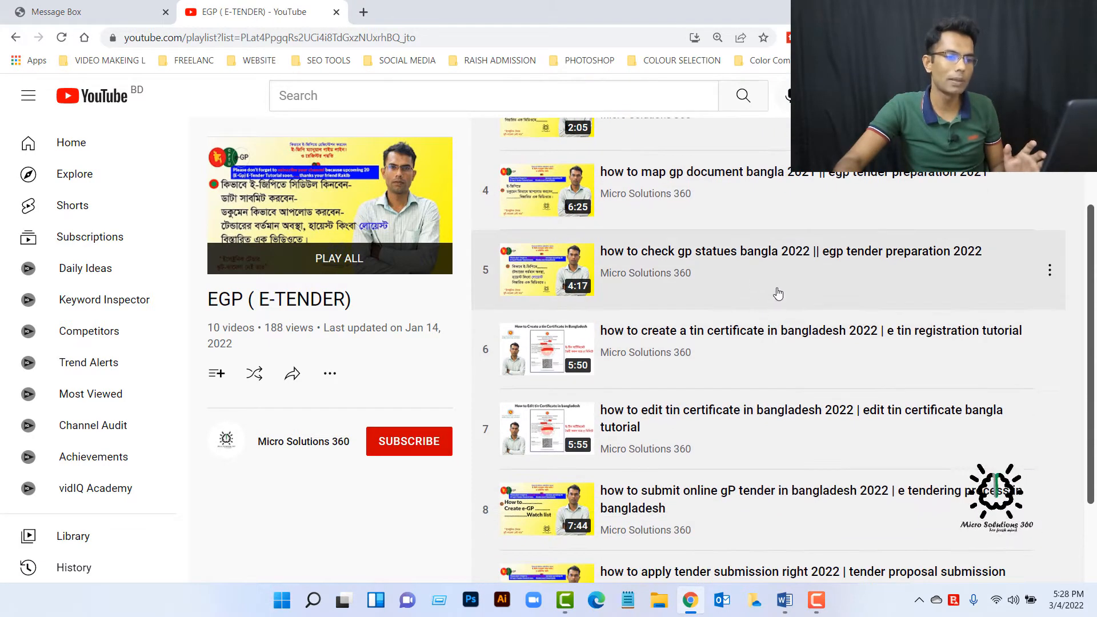
scroll(777, 293, down, 2)
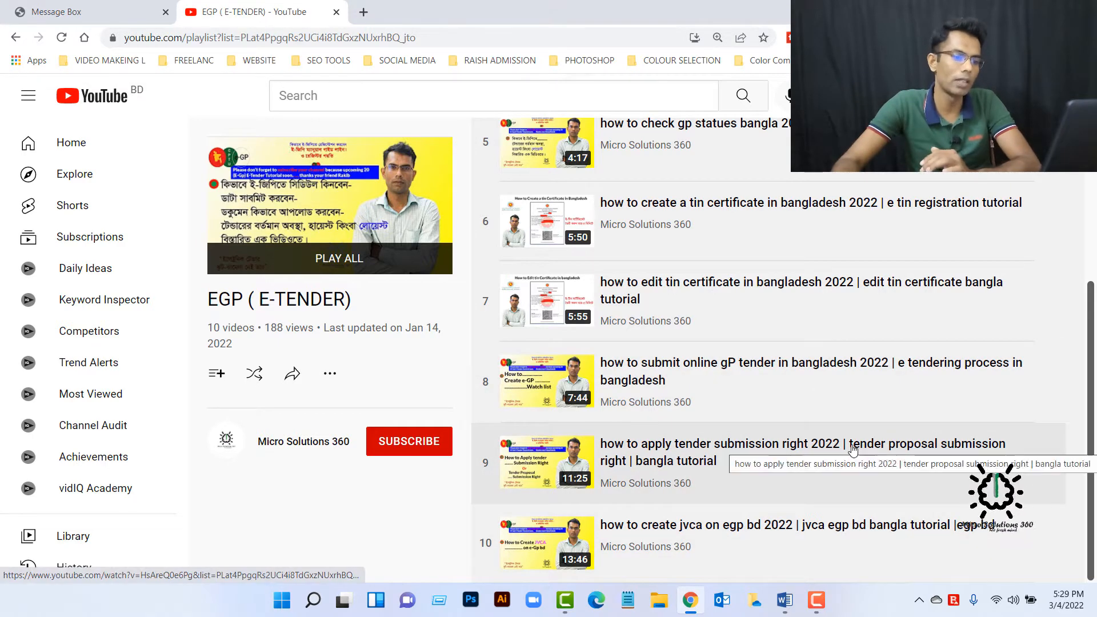
scroll(759, 281, up, 5)
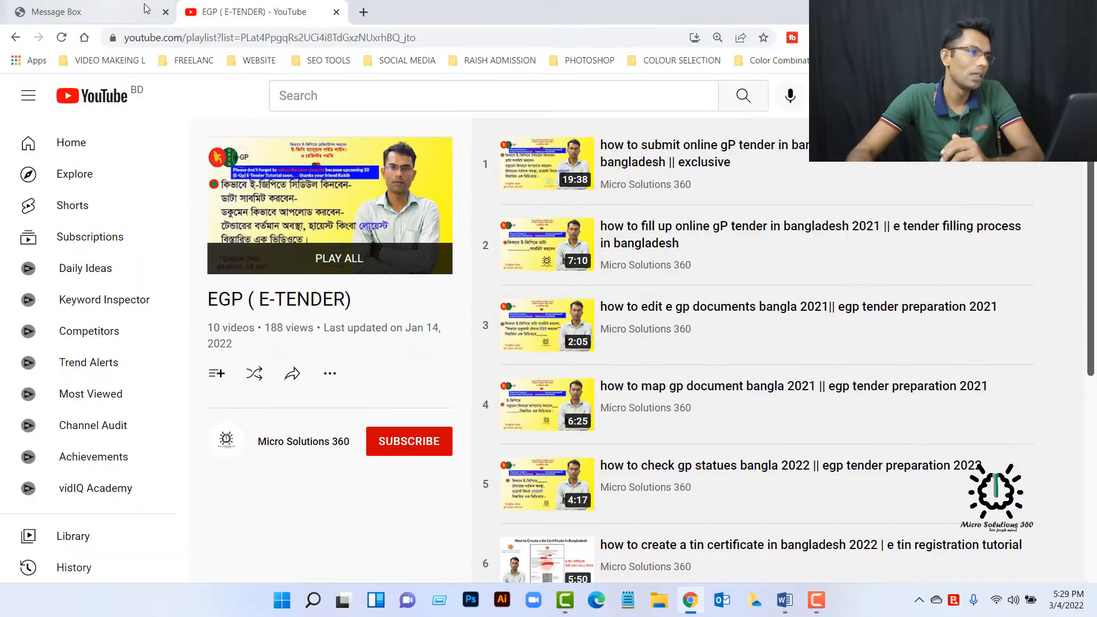
click(337, 12)
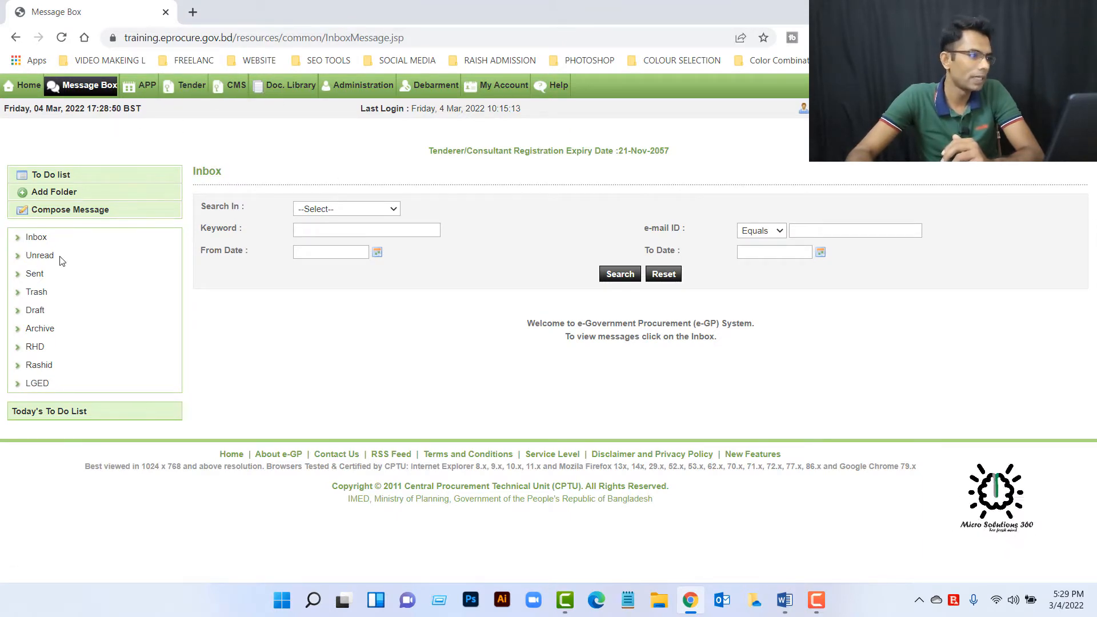
List My Tenders in the e-GP system and open the dashboard of the live "Construction of 4 storied building" tender
mouse_move(178, 91)
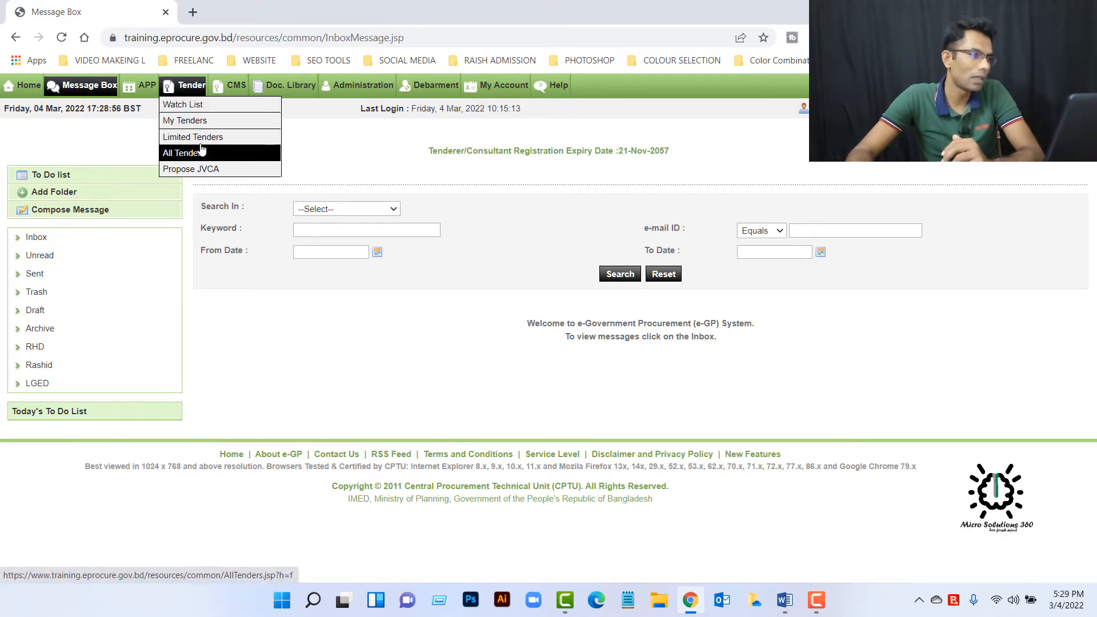
click(200, 121)
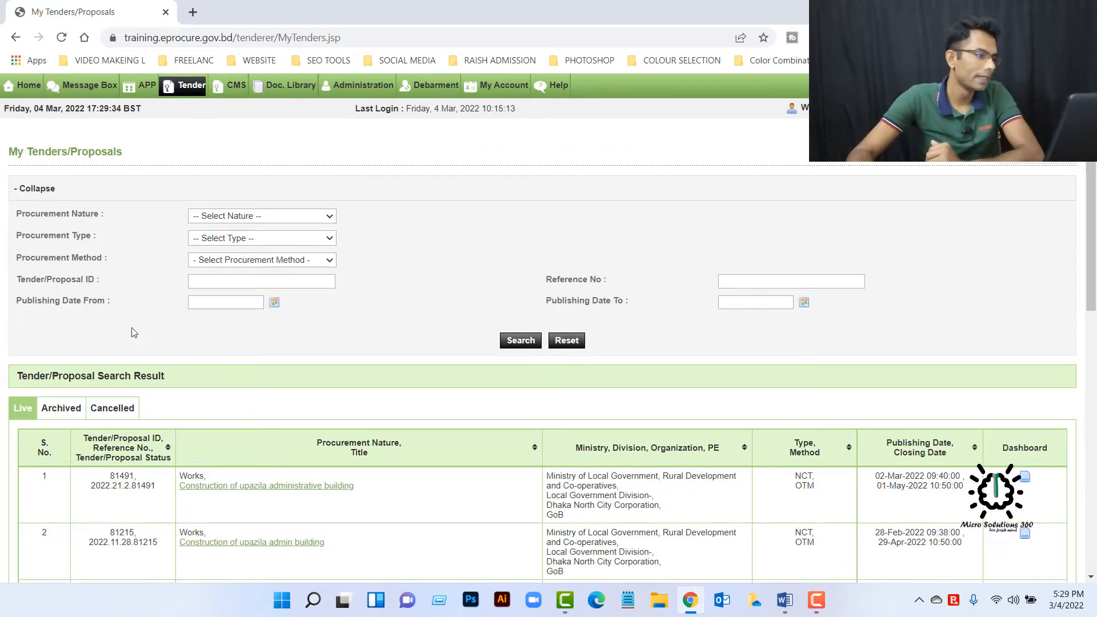
scroll(137, 526, down, 3)
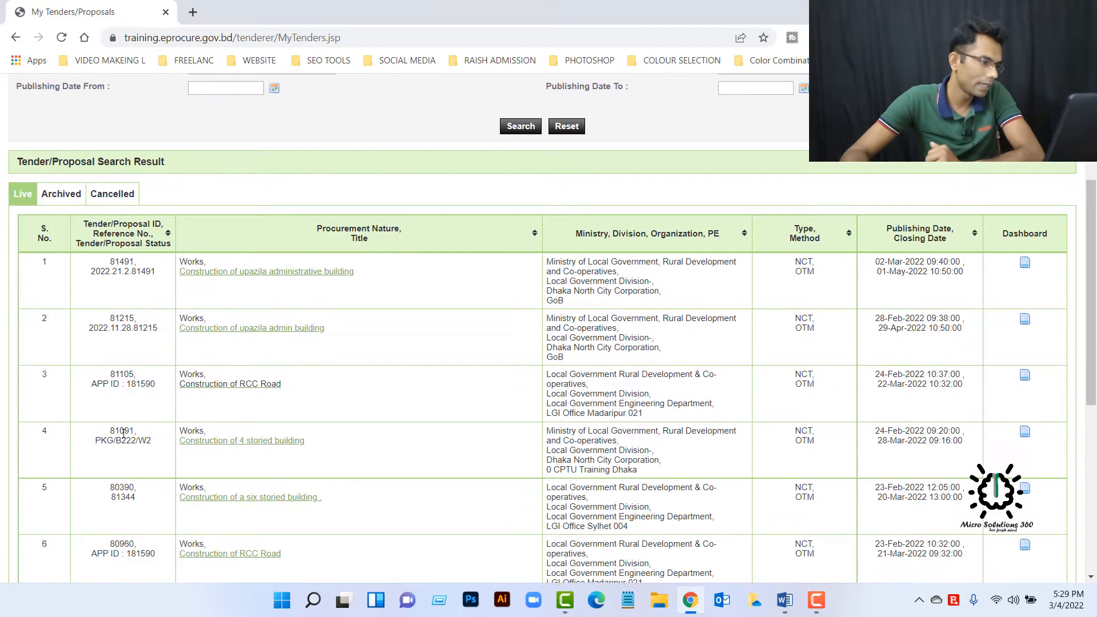
click(1029, 437)
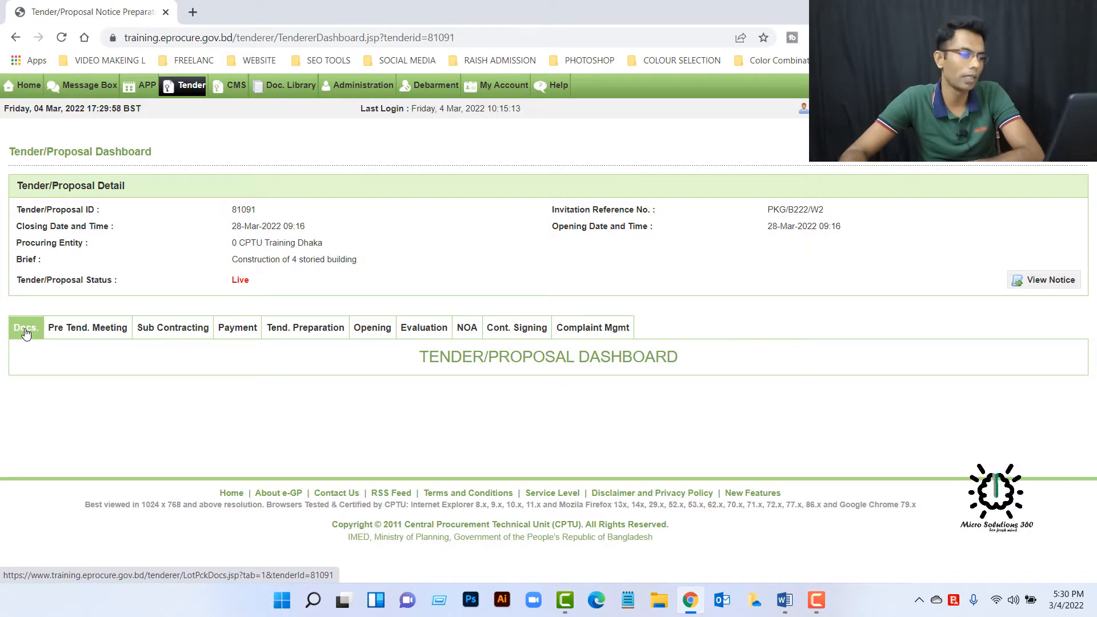
View the tender's pre-tender meeting query form and its reference document upload window, closing the window without uploading
click(92, 337)
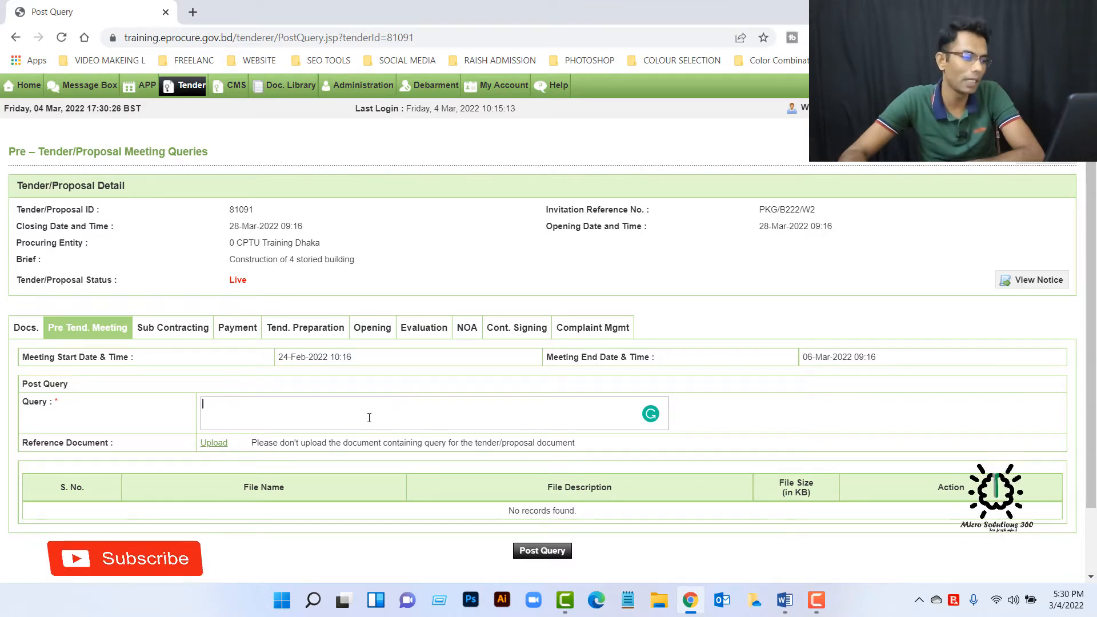
click(220, 445)
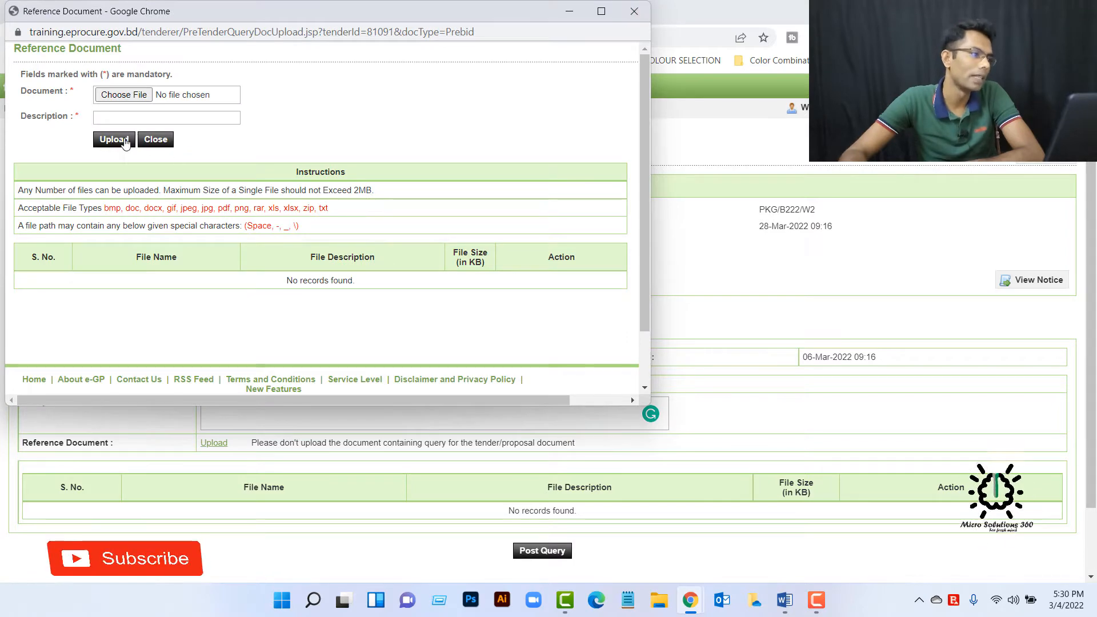
click(634, 11)
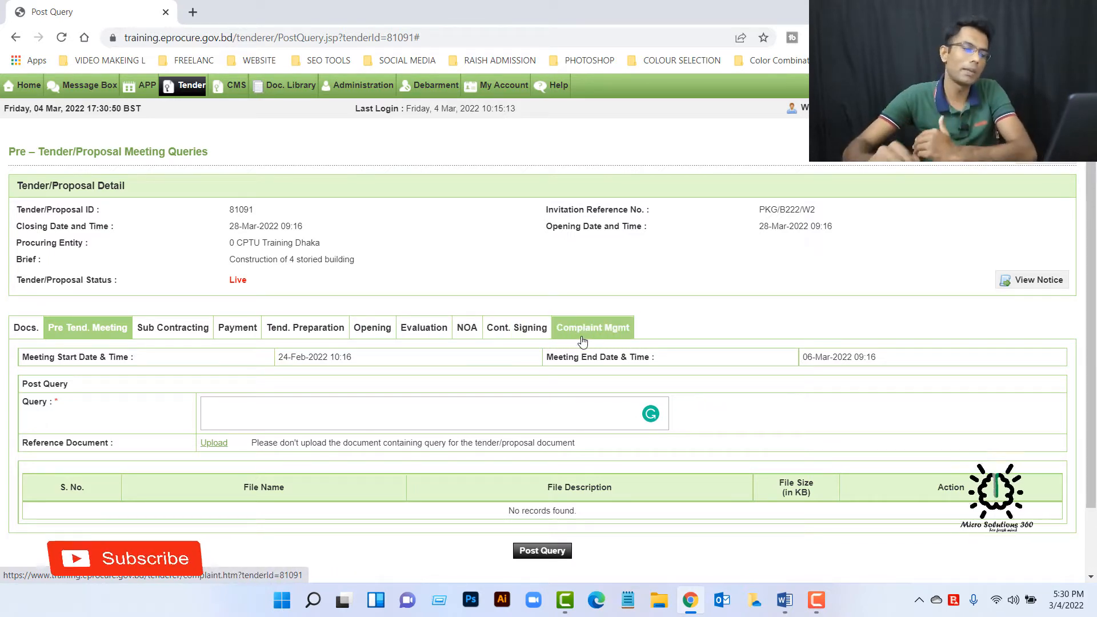
In the tender's preparation section, check the mapped documents of the e-Tender Submission Letter (Form e-PW2-1) and return to the dashboard
click(321, 326)
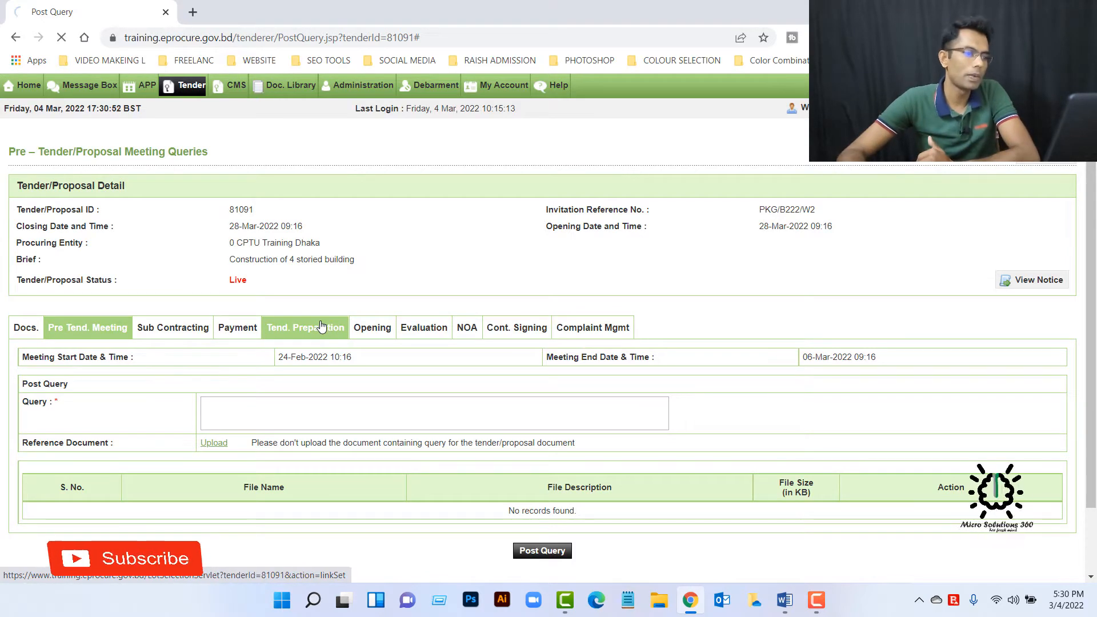
scroll(758, 412, down, 4)
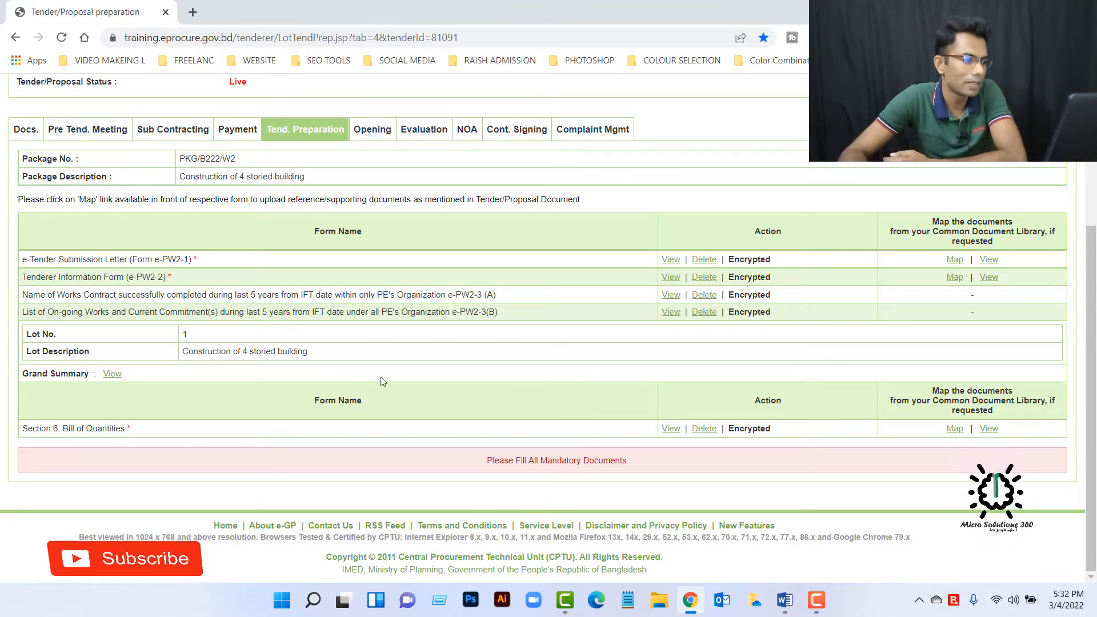
click(953, 262)
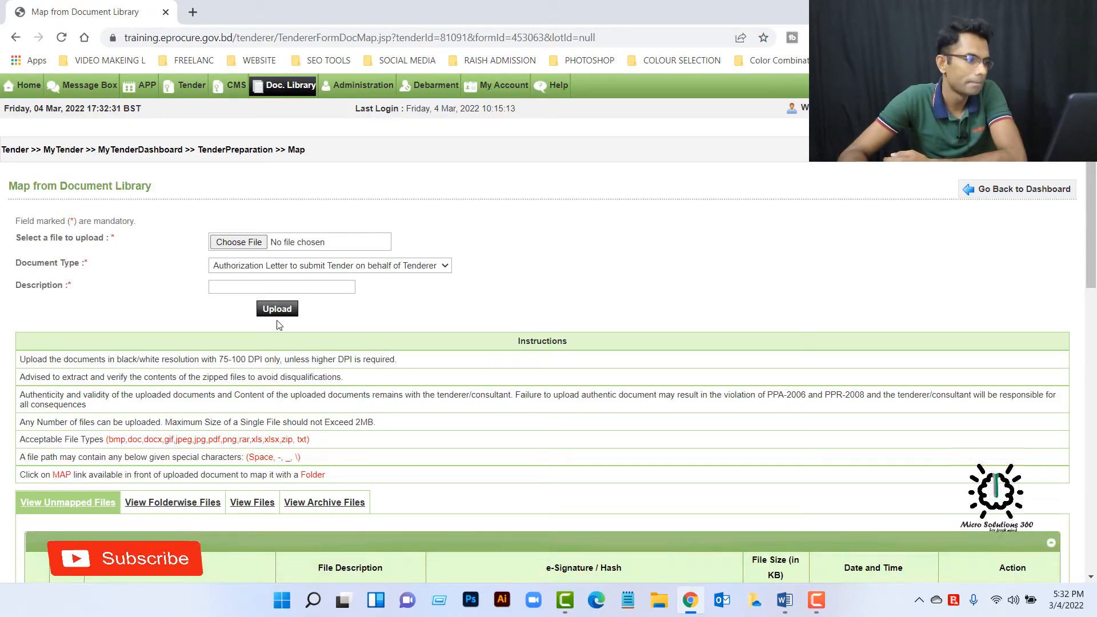
scroll(283, 334, down, 5)
scroll(283, 335, down, 7)
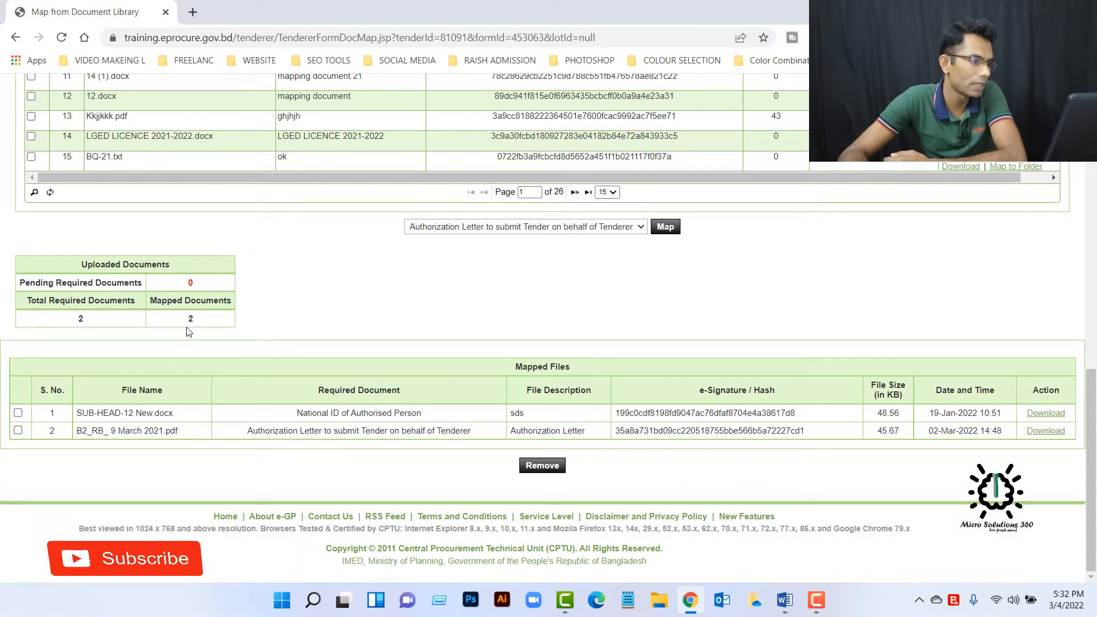
scroll(743, 269, up, 15)
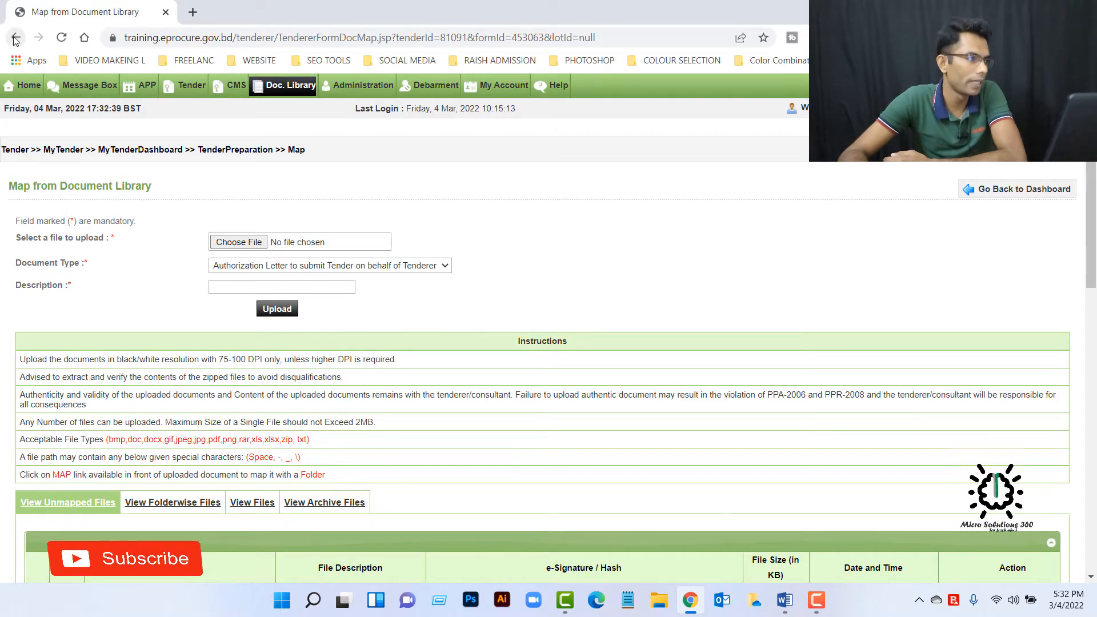
click(1017, 193)
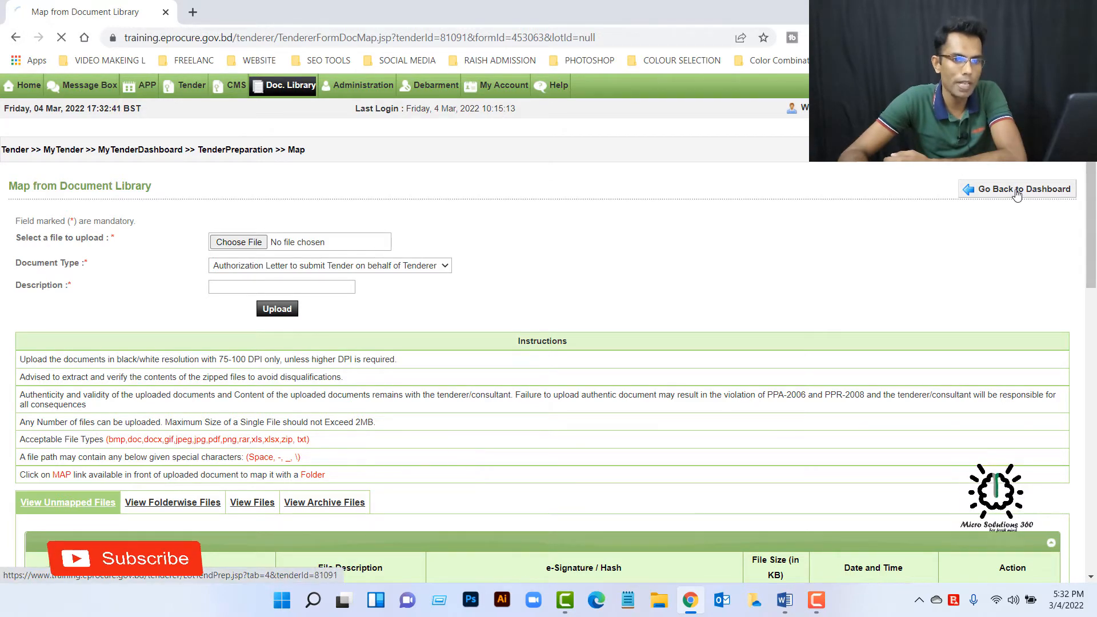
Open the document mapping page of the Tenderer Information Form (e-PW2-2) and go to its mapped files
scroll(924, 311, down, 3)
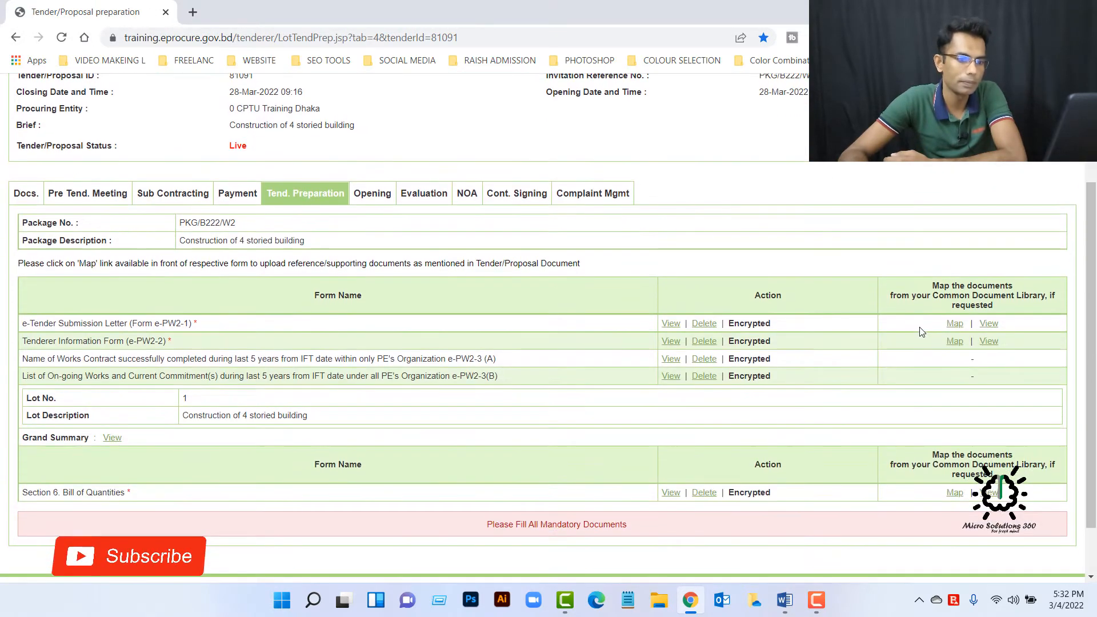
click(954, 342)
scroll(384, 371, down, 3)
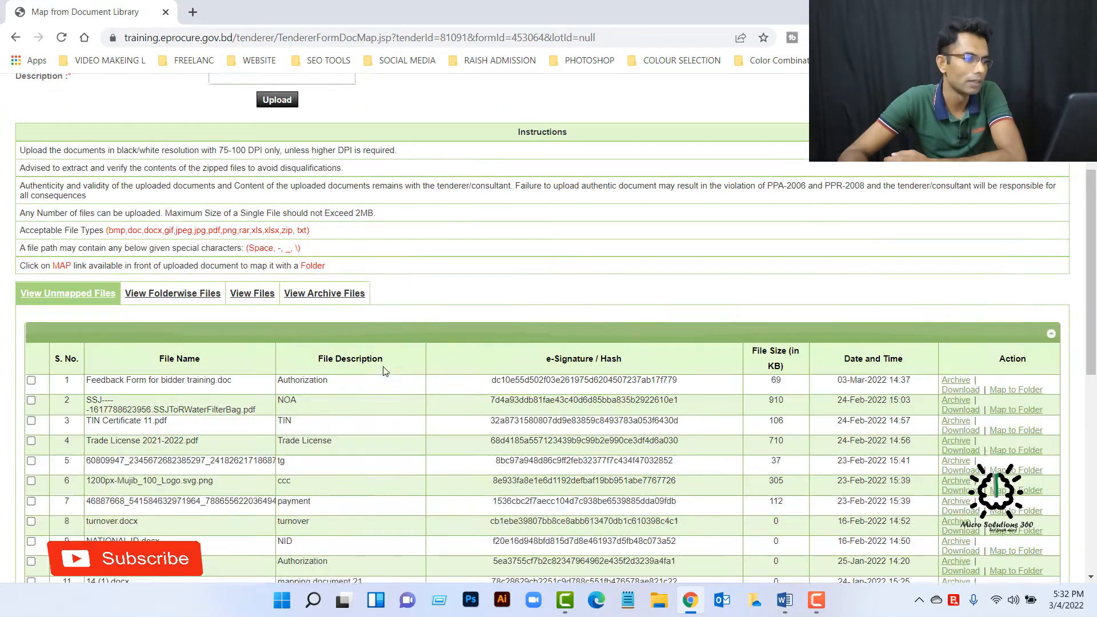
scroll(384, 372, down, 8)
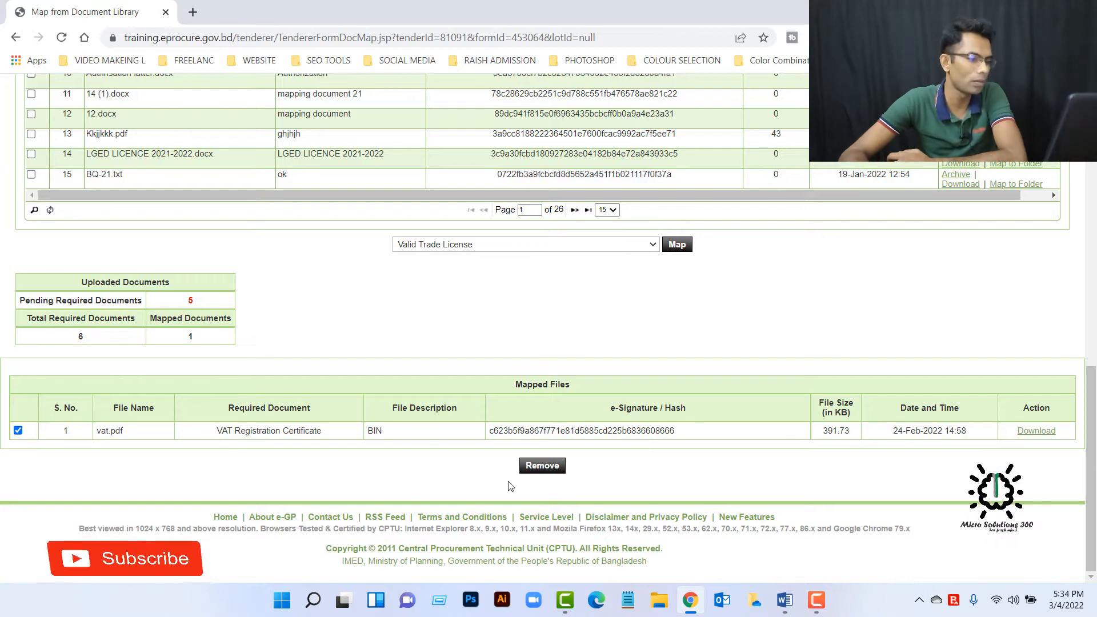
Remove the mapped vat.pdf, assigned as VAT Registration Certificate, from the form's mapped files
click(546, 467)
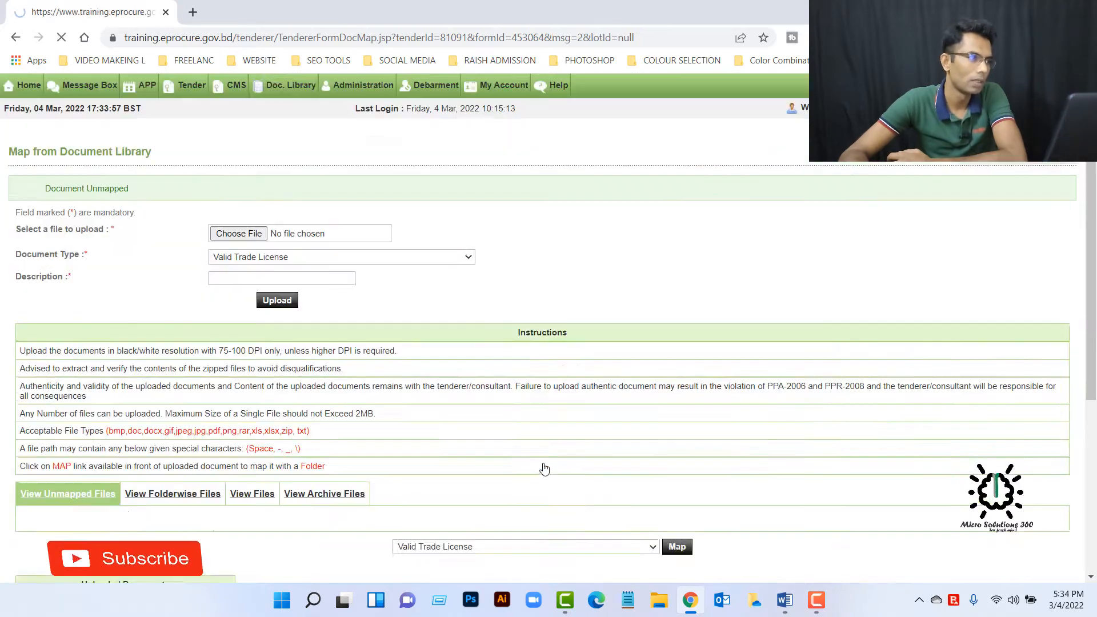
scroll(417, 382, down, 5)
scroll(417, 382, down, 7)
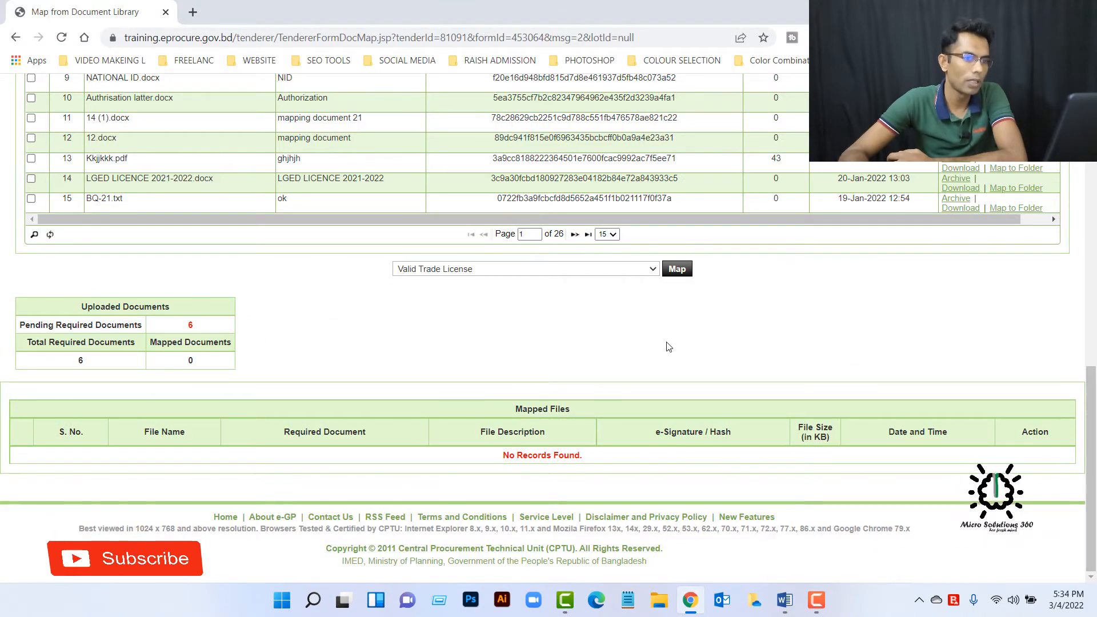
Map Feedback Form for bidder training.doc from the document library to the form as the Valid Trade License
scroll(669, 347, up, 13)
scroll(714, 338, down, 4)
scroll(715, 338, down, 3)
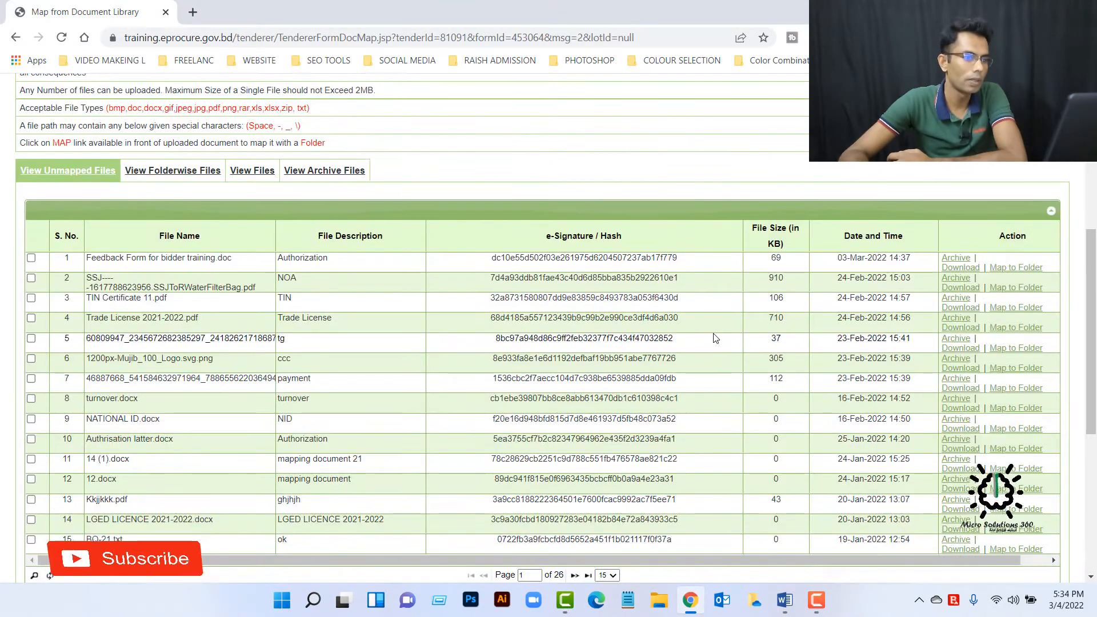
scroll(715, 338, up, 6)
scroll(570, 353, down, 8)
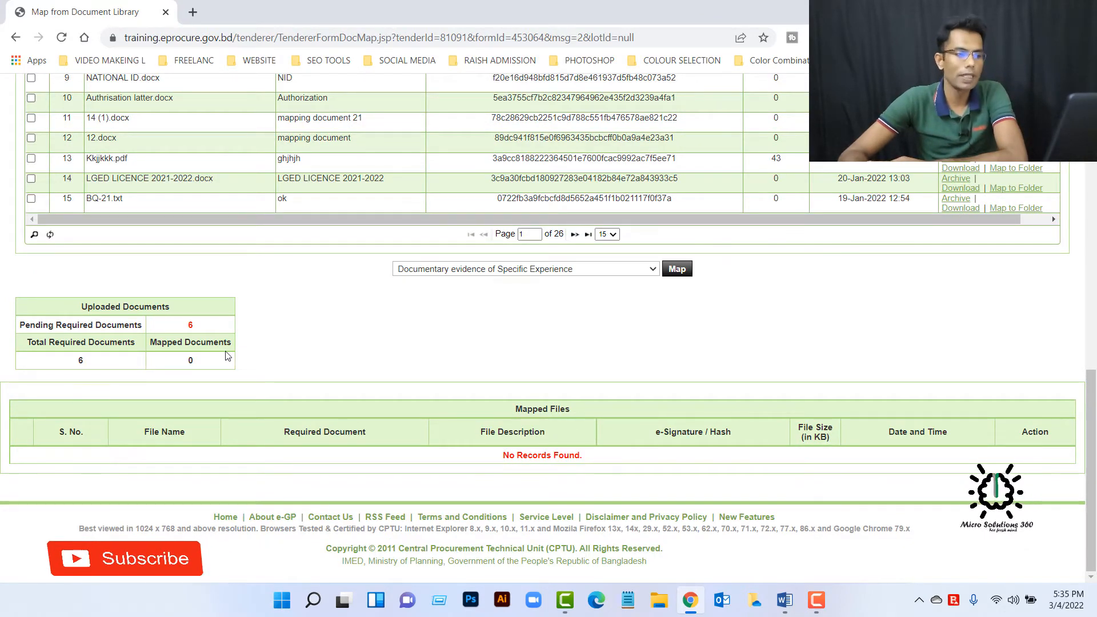
click(653, 269)
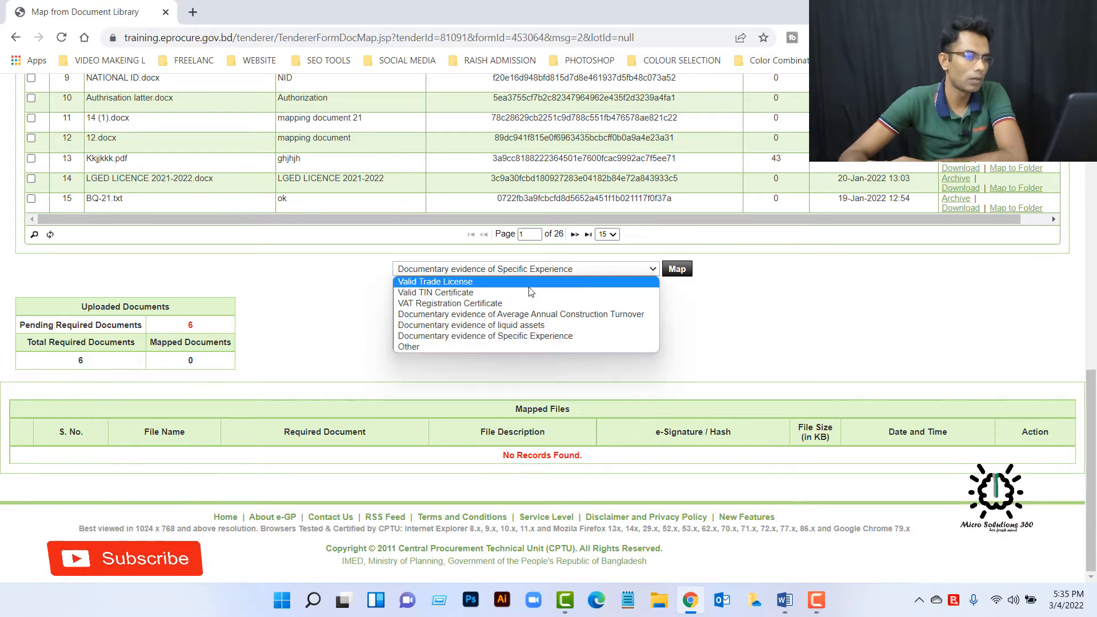
click(517, 283)
scroll(469, 302, up, 4)
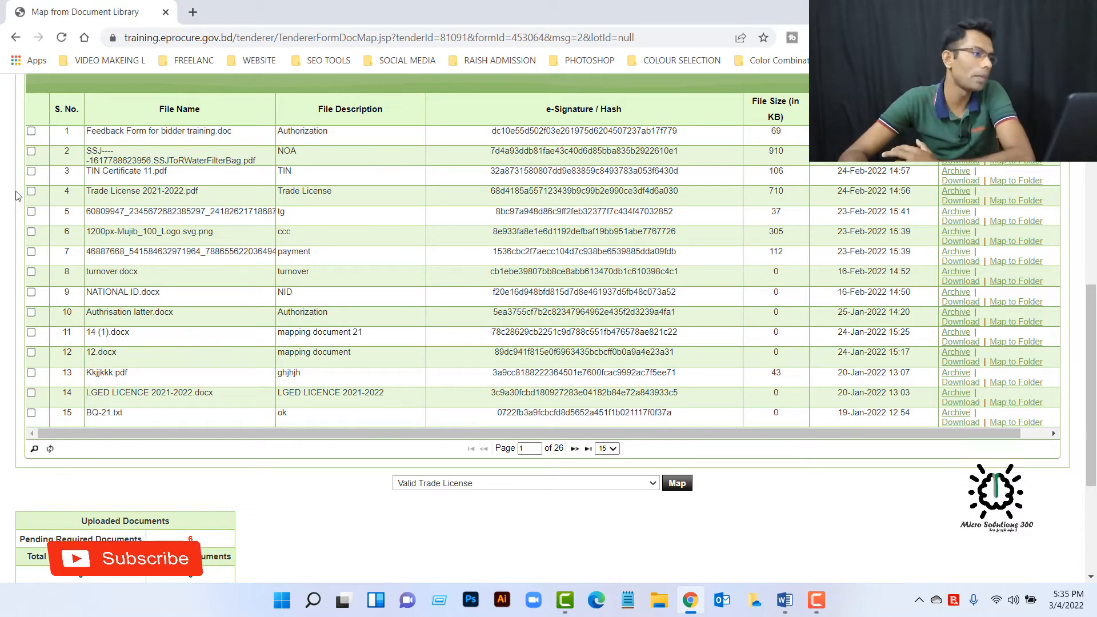
click(31, 131)
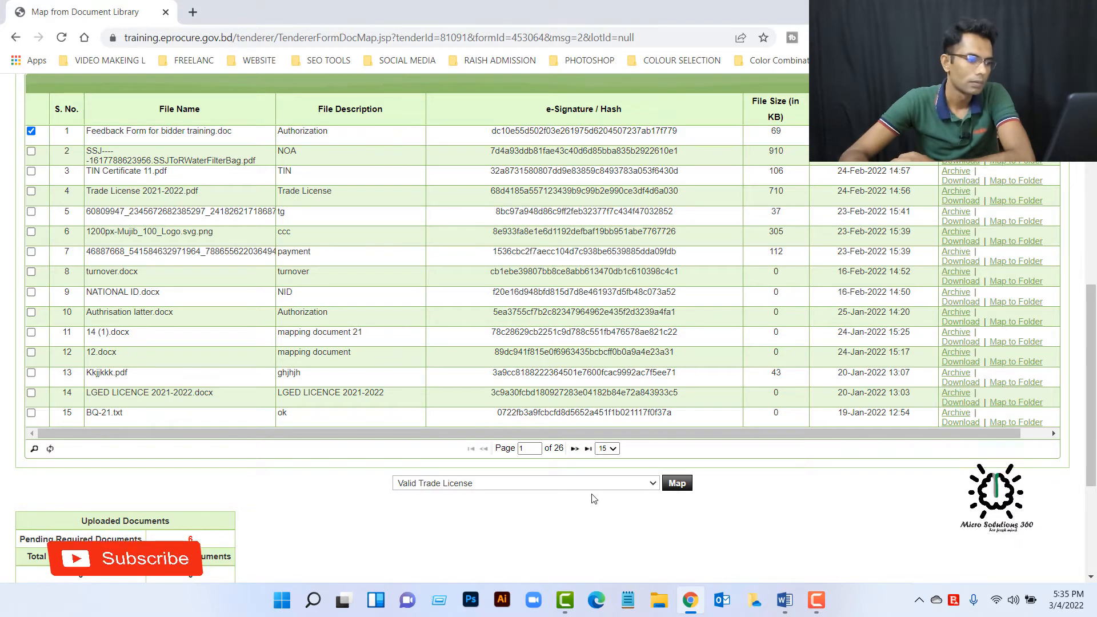
click(675, 485)
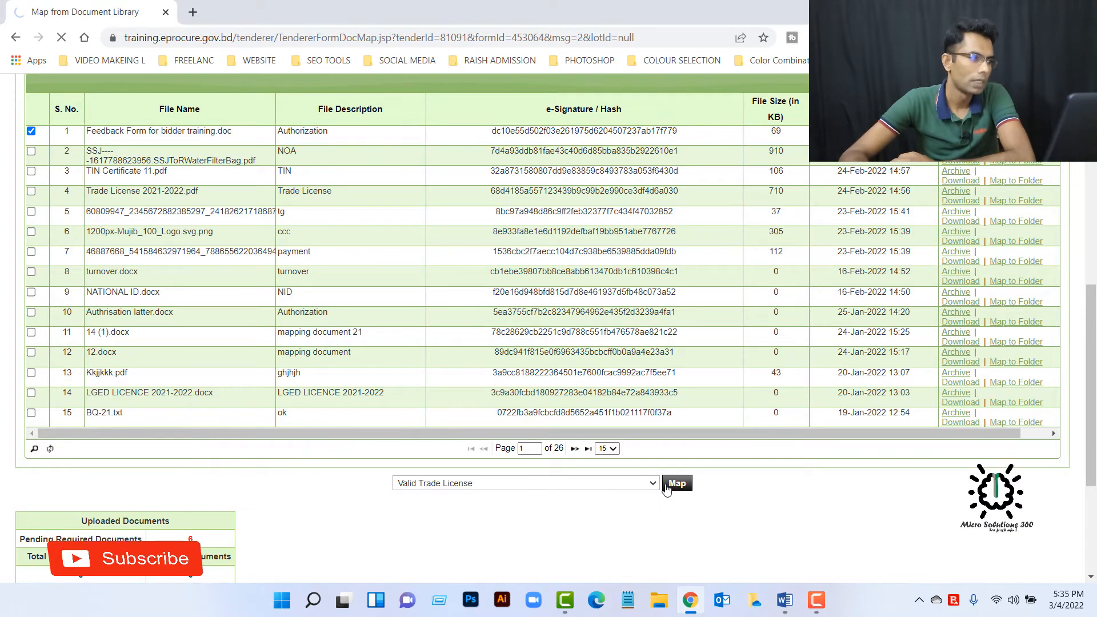
scroll(256, 468, down, 5)
scroll(266, 477, down, 5)
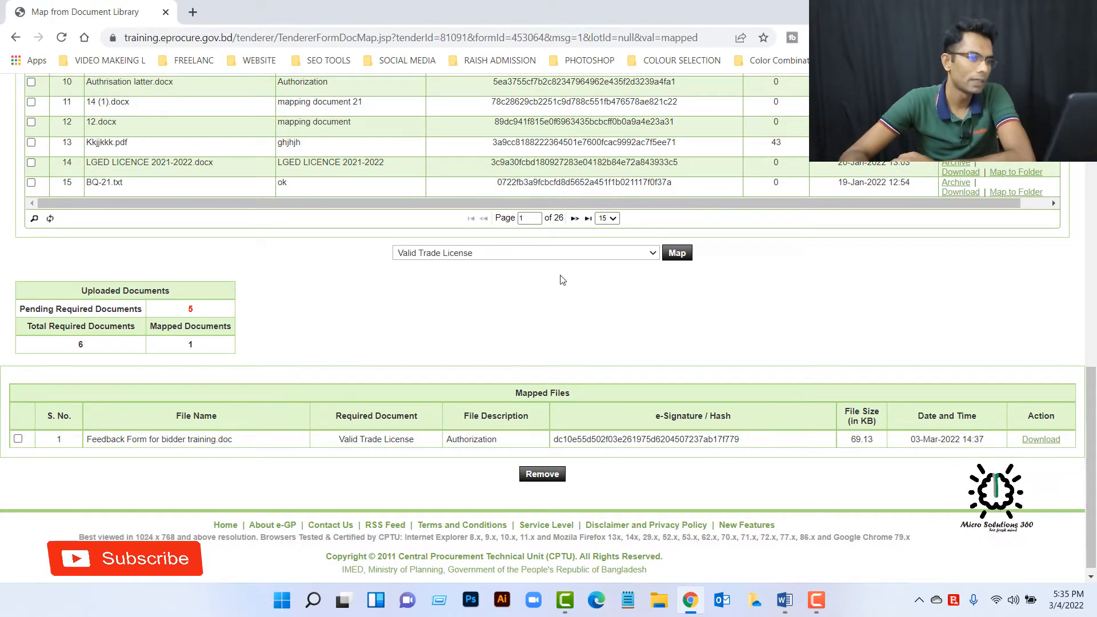
Map Trade License 2021-2022.pdf from the document library to the form as the Valid TIN Certificate
click(658, 253)
click(548, 276)
scroll(400, 342, up, 12)
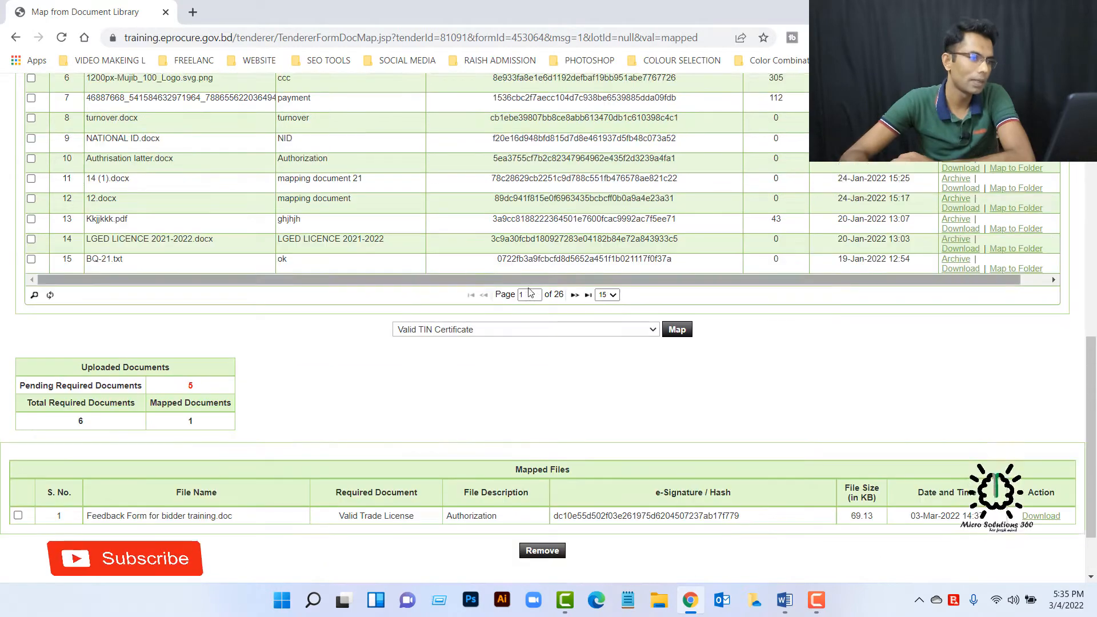
scroll(174, 410, down, 4)
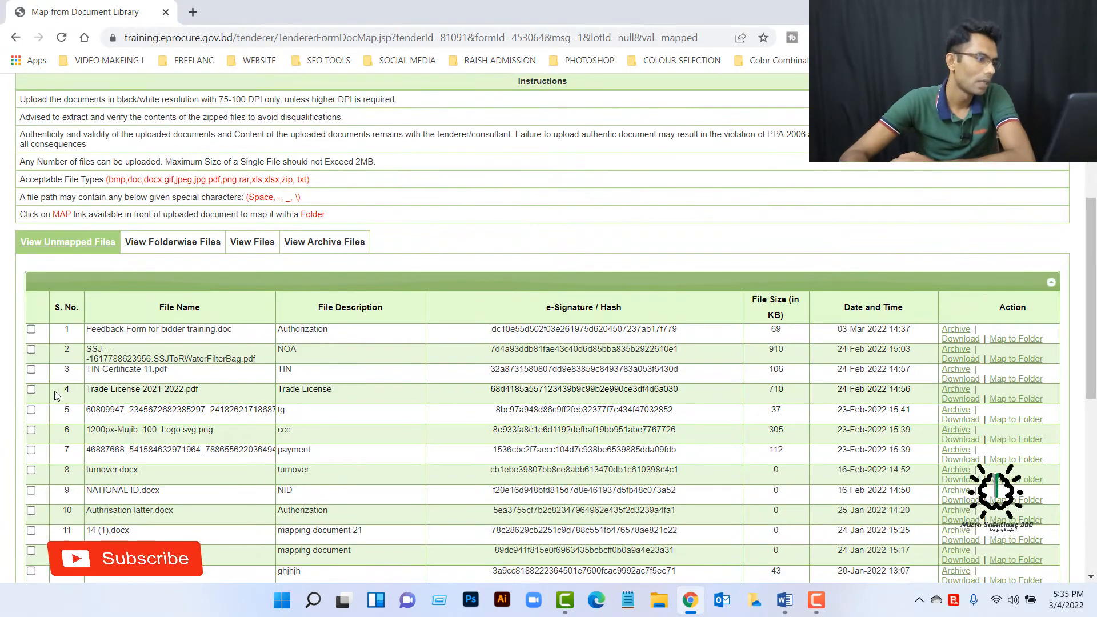
click(31, 389)
scroll(661, 486, down, 3)
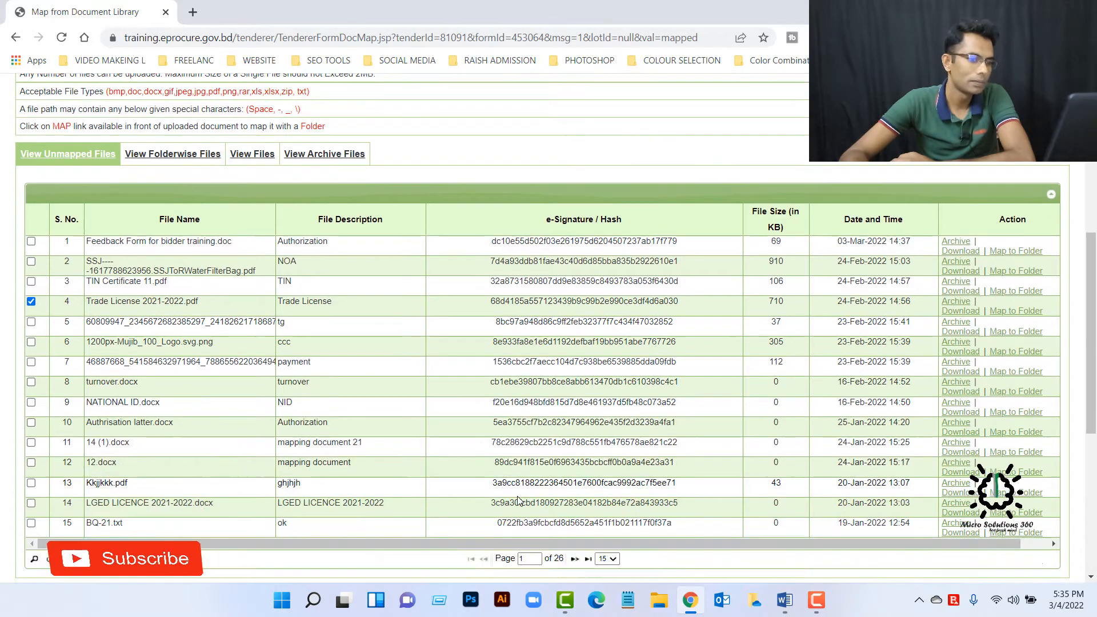
click(677, 467)
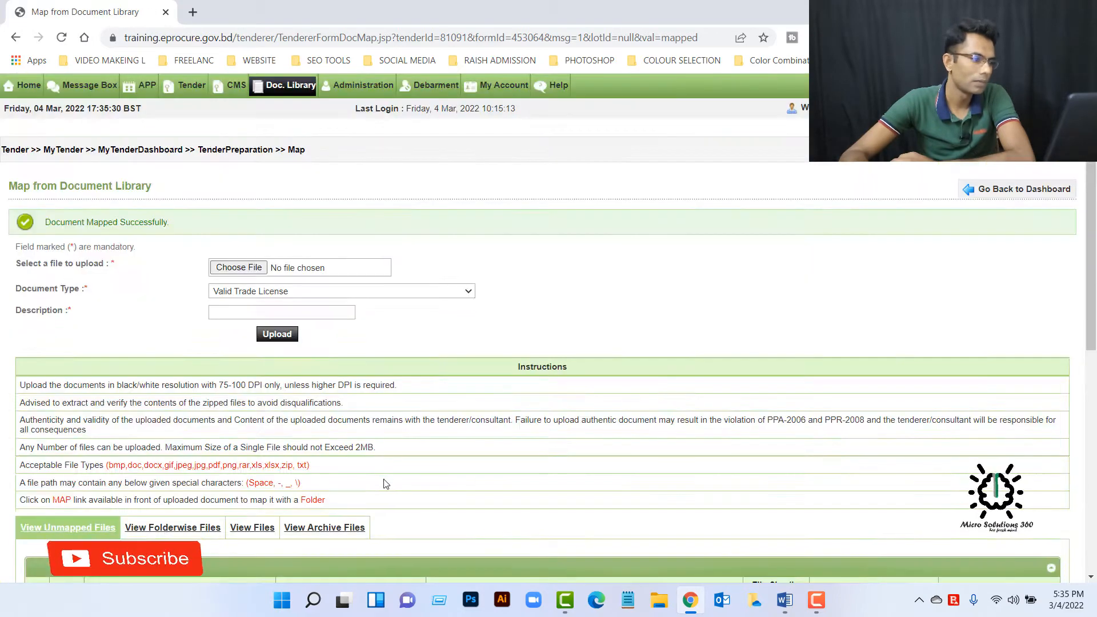
scroll(375, 446, down, 15)
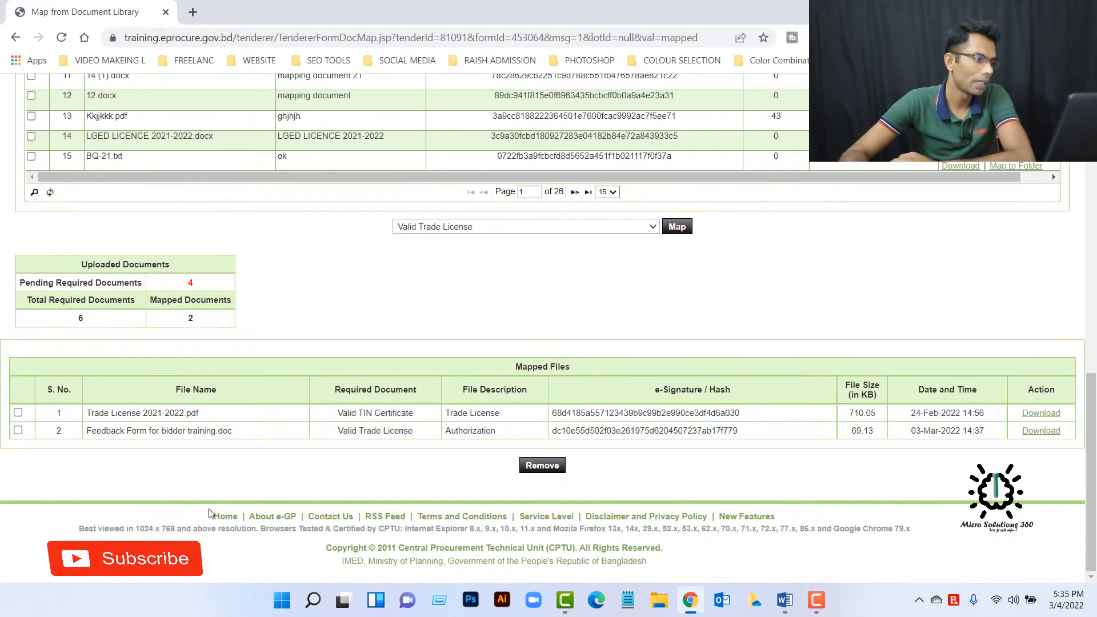
Map the library file described as "payment" to the form as Documentary evidence of Average Annual Construction Turnover
scroll(455, 388, up, 2)
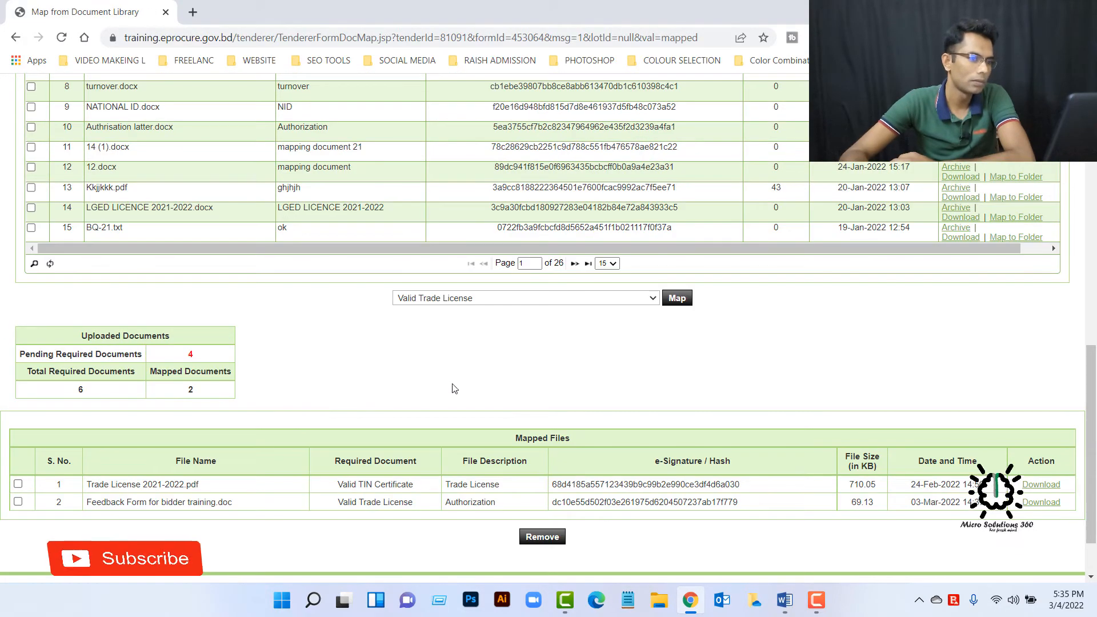
click(658, 301)
click(641, 343)
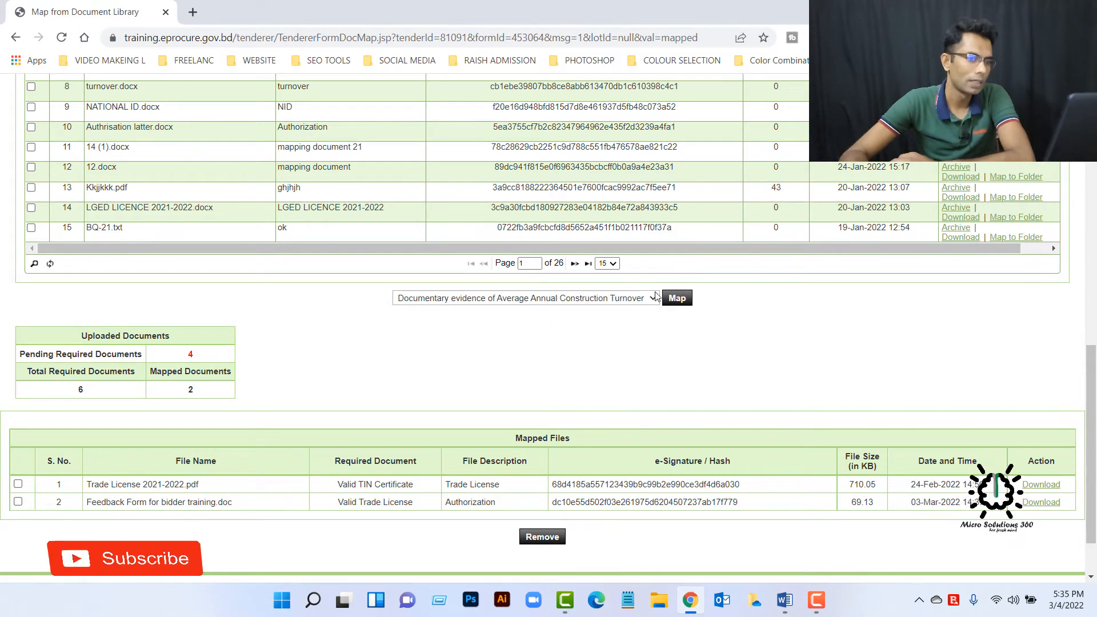
scroll(510, 314, up, 6)
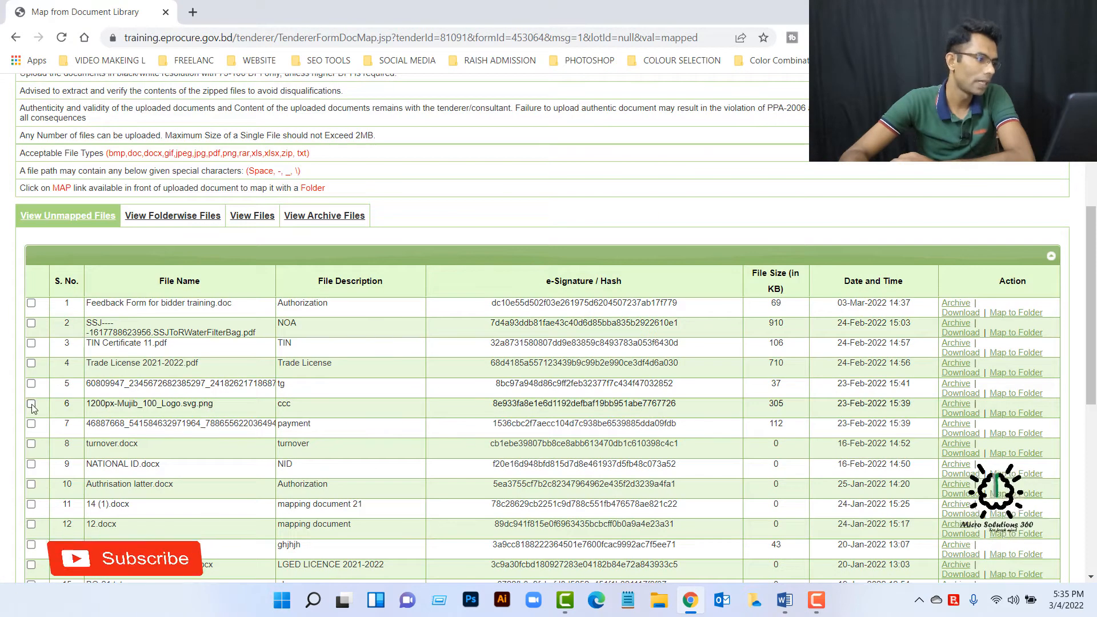
click(31, 425)
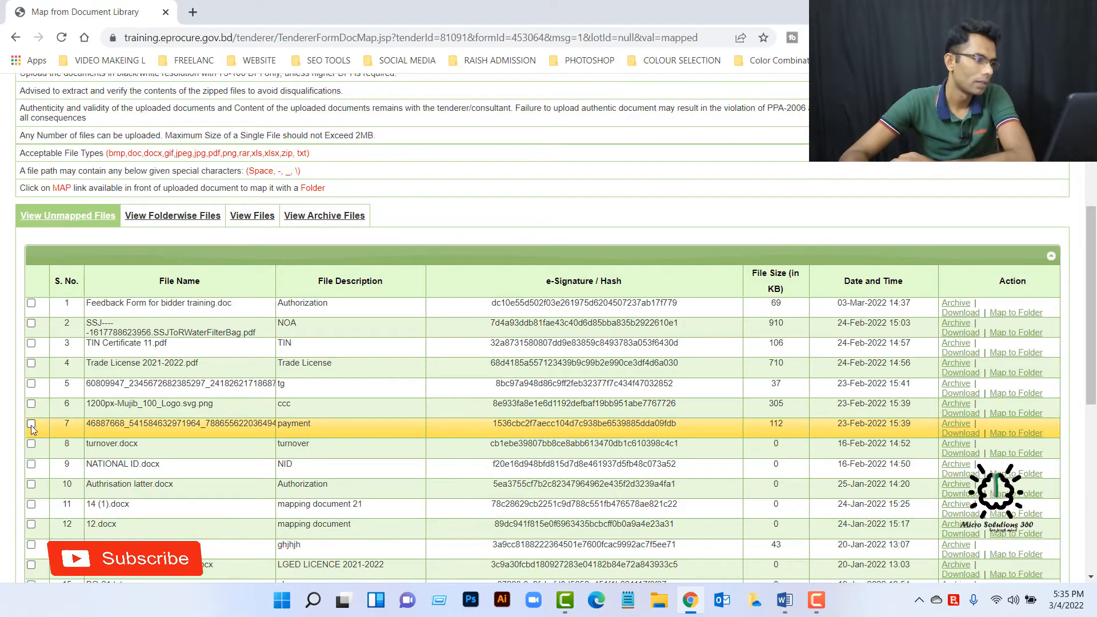
scroll(510, 430, down, 8)
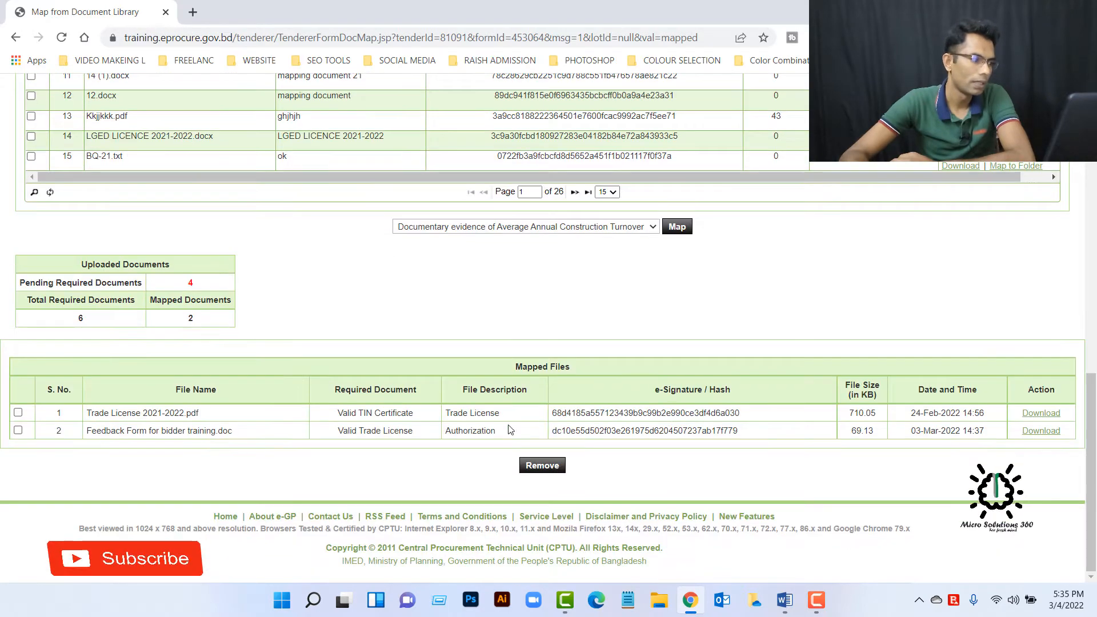
click(684, 226)
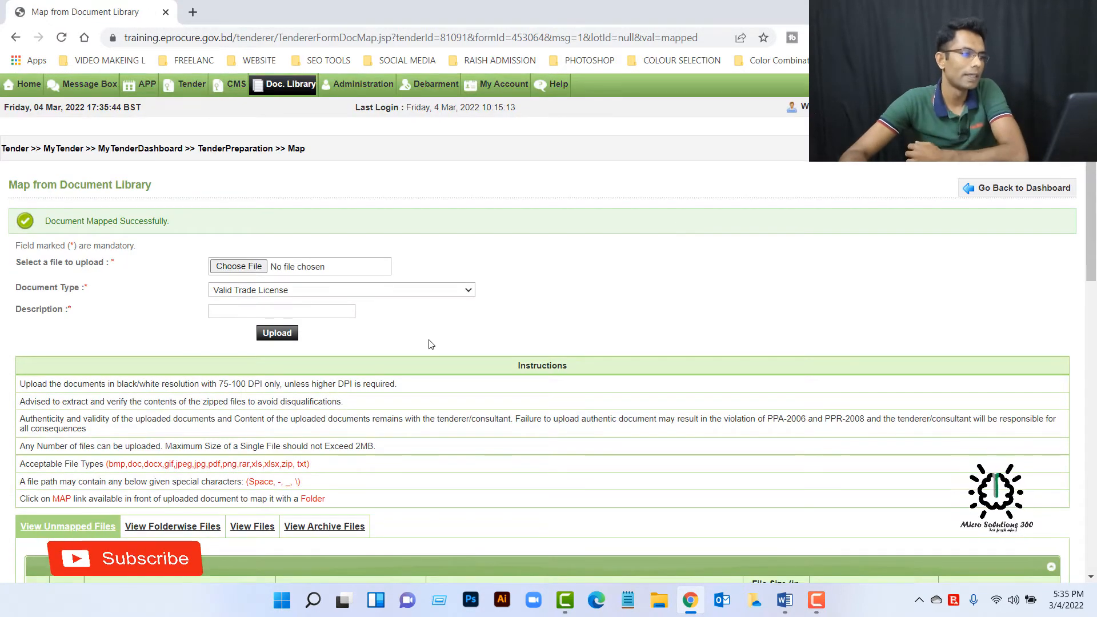
scroll(537, 371, down, 15)
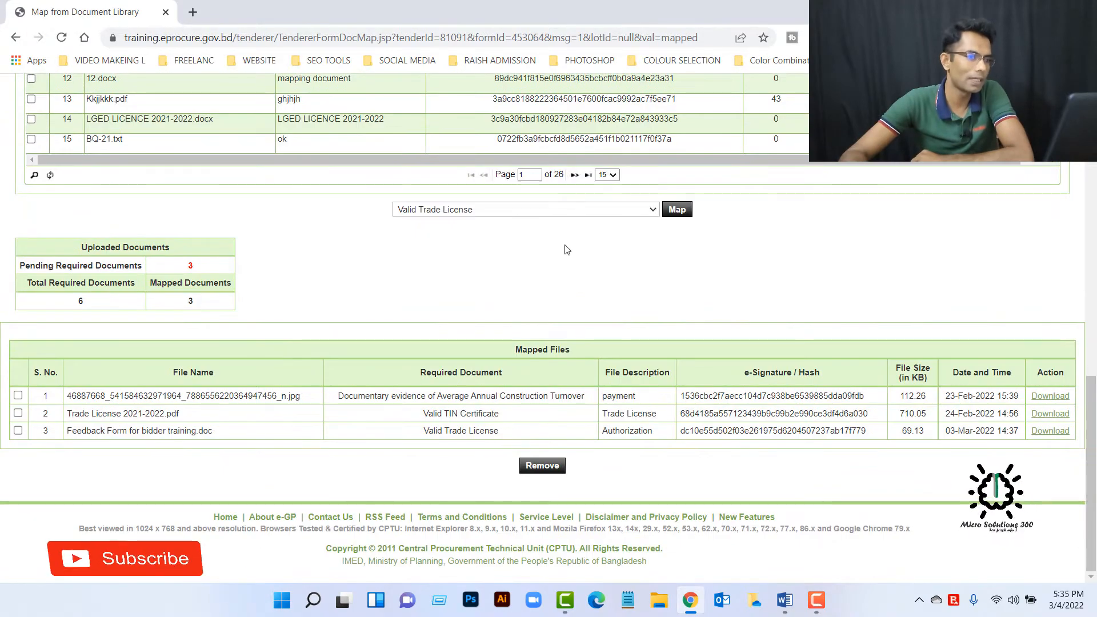
Map 12.docx from the document library to the form as Documentary evidence of Specific Experience
click(651, 210)
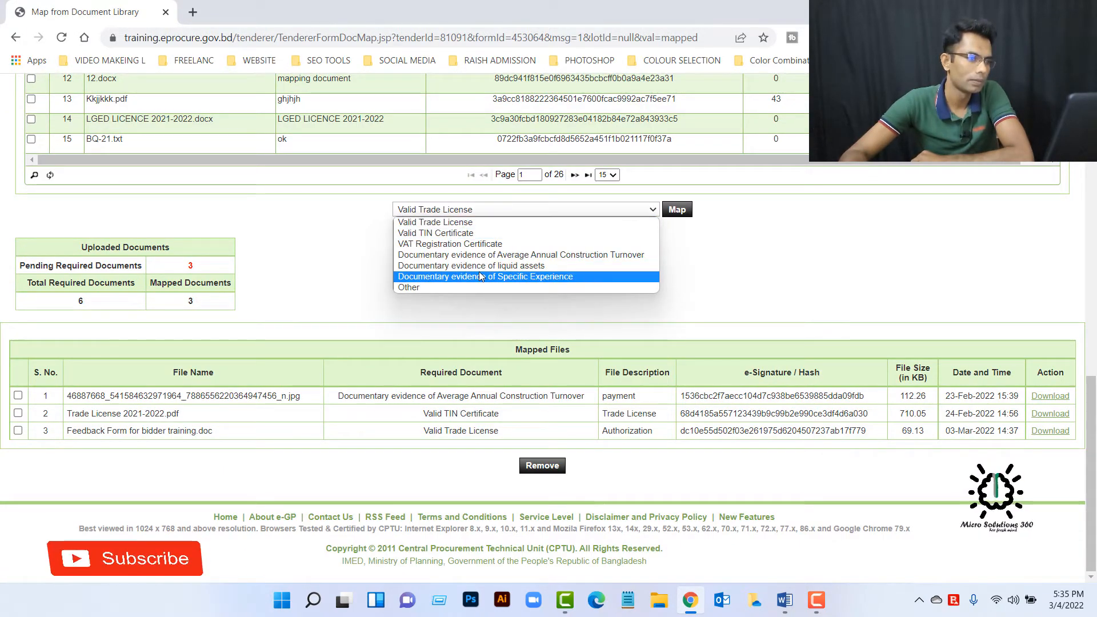
click(485, 276)
scroll(353, 287, up, 4)
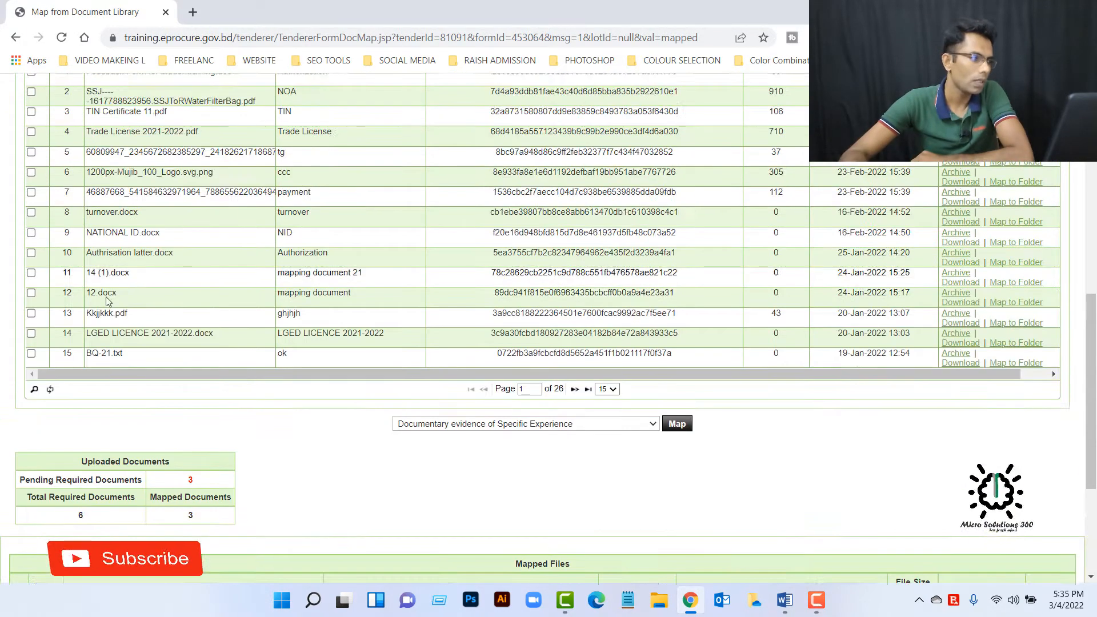
click(31, 293)
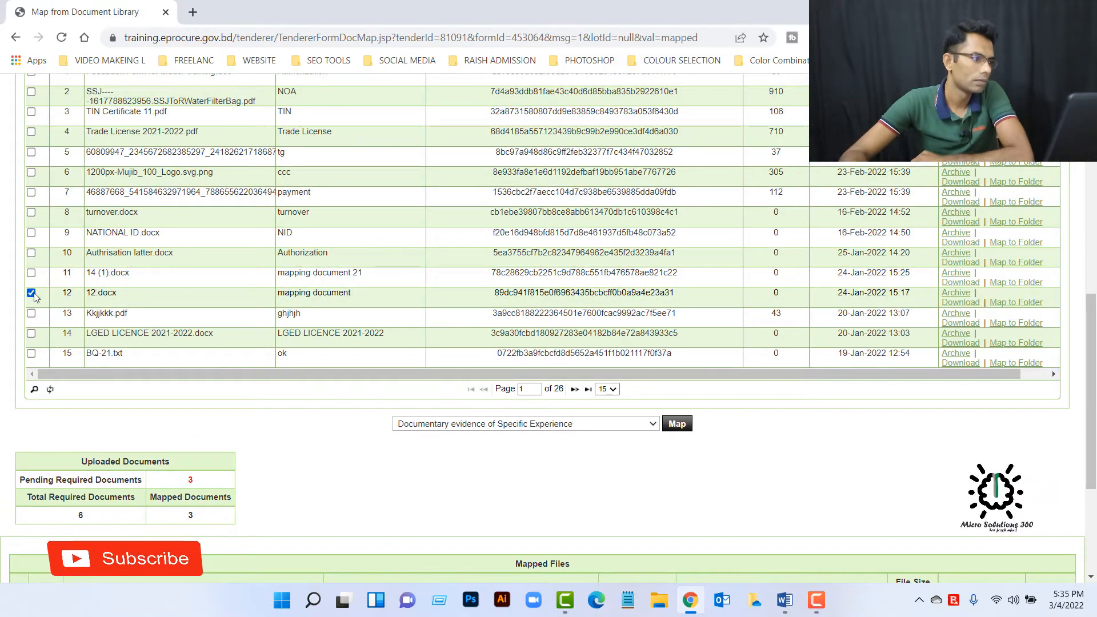
click(677, 425)
scroll(399, 406, down, 10)
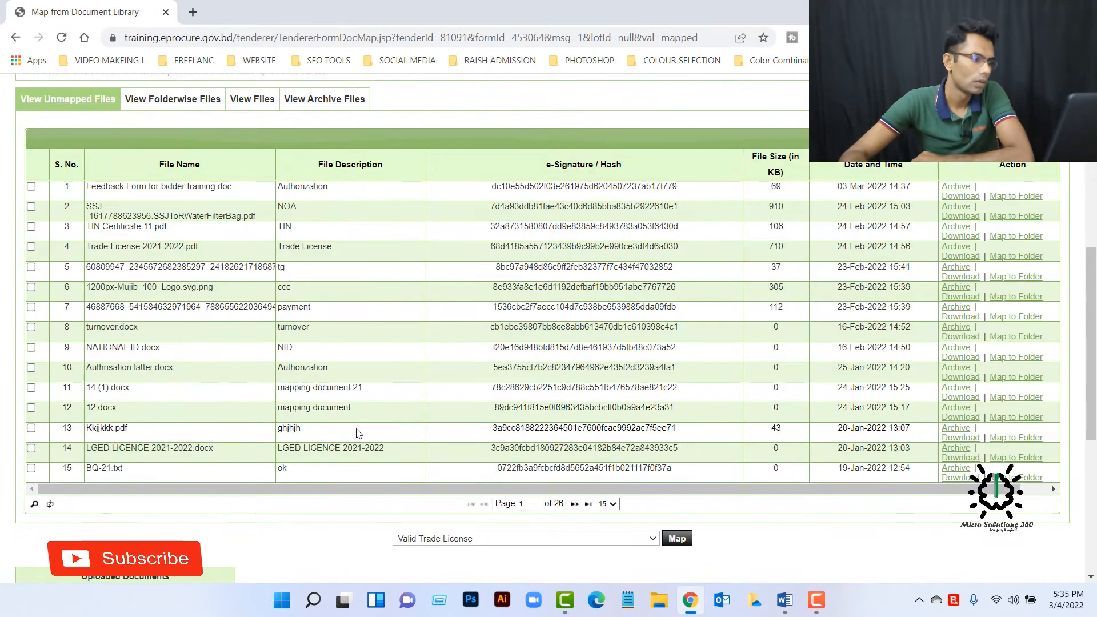
Map NATIONAL ID.docx from the document library to the form as Documentary evidence of Average Annual Construction Turnover
scroll(449, 441, up, 3)
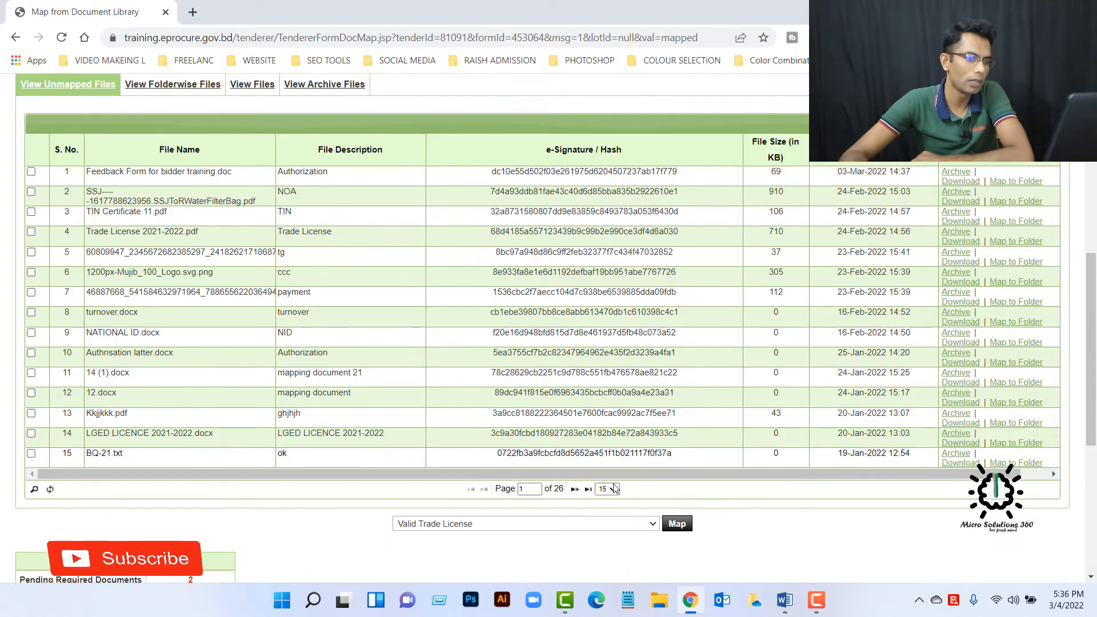
click(582, 523)
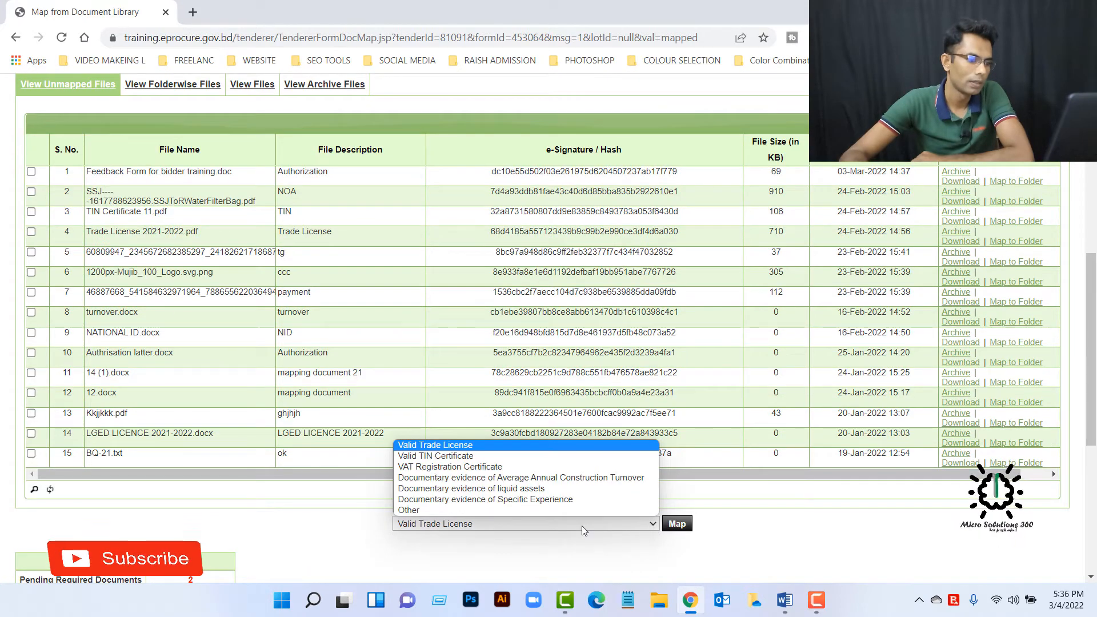
click(493, 478)
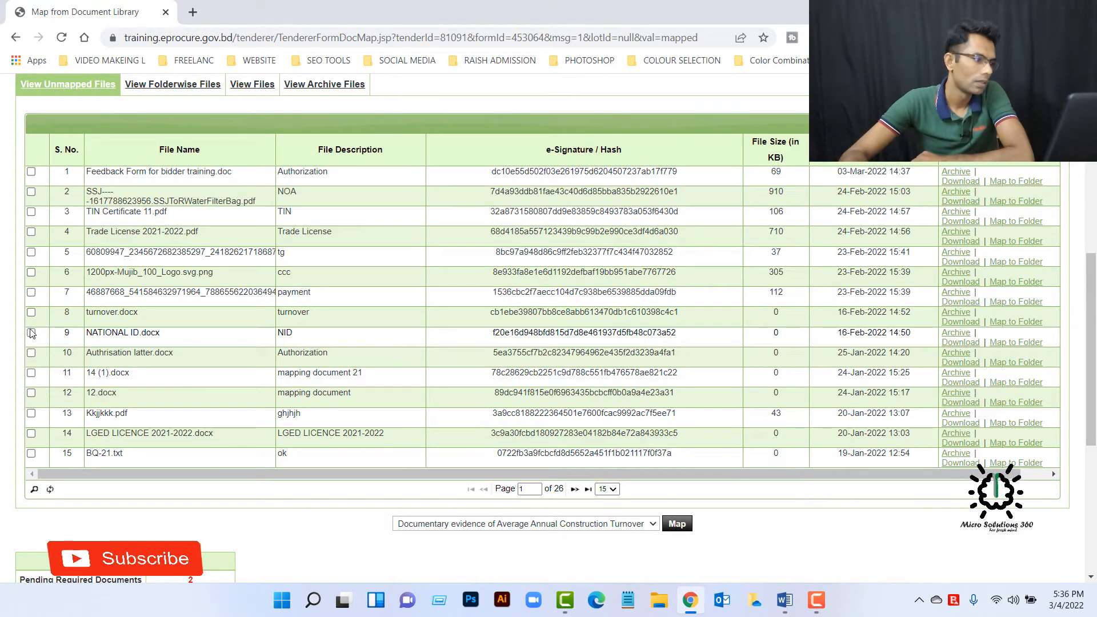
click(673, 525)
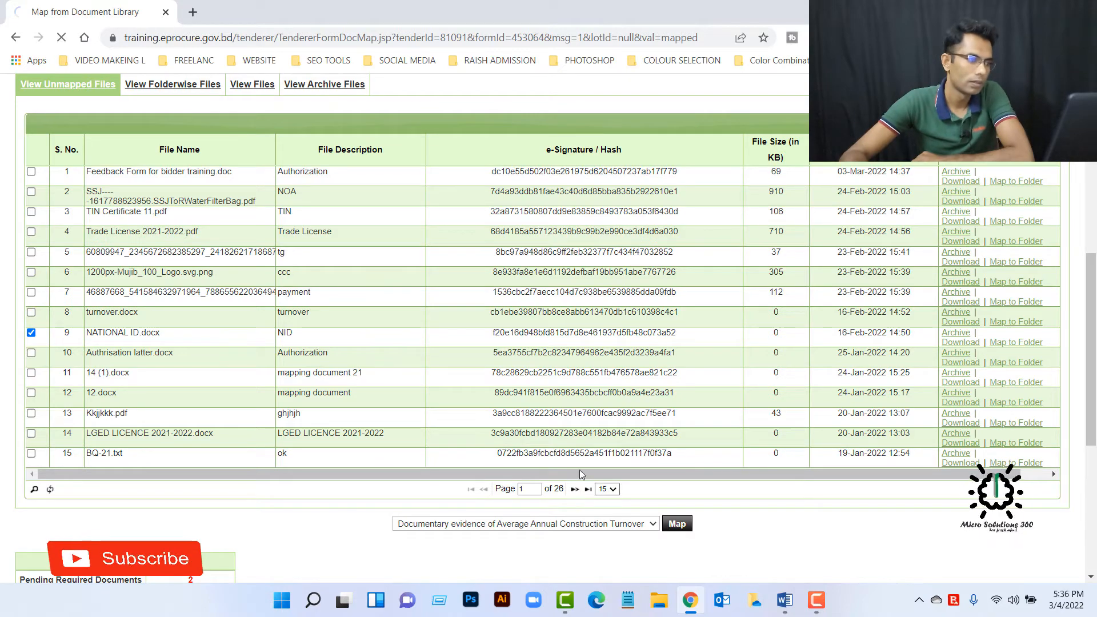
scroll(574, 460, down, 10)
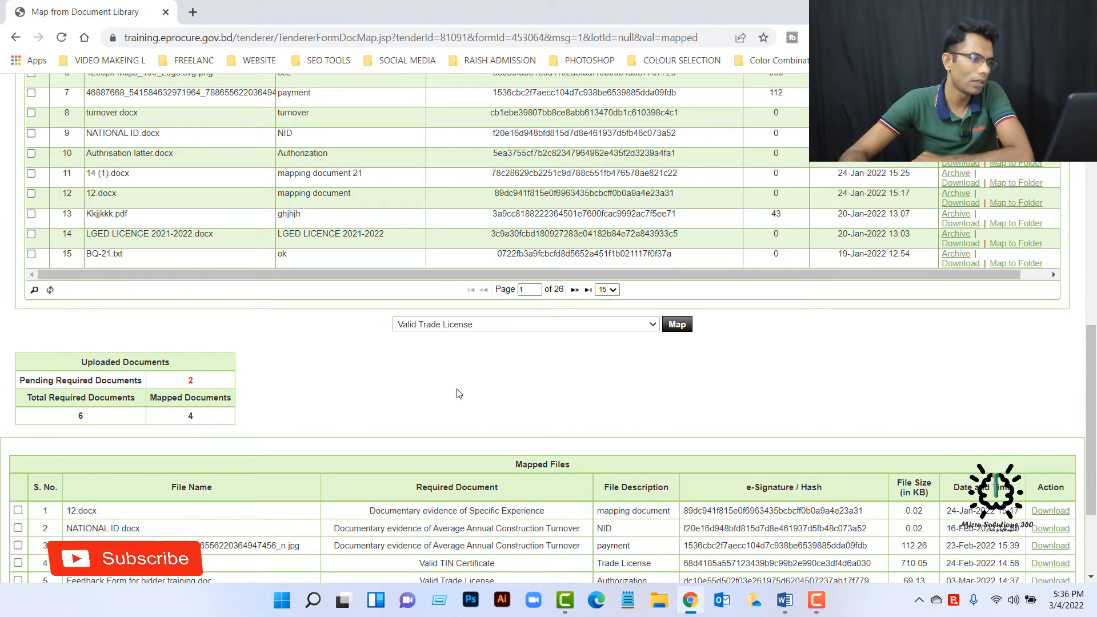
Try to map 12.docx to the form as the VAT Registration Certificate
click(651, 324)
click(559, 359)
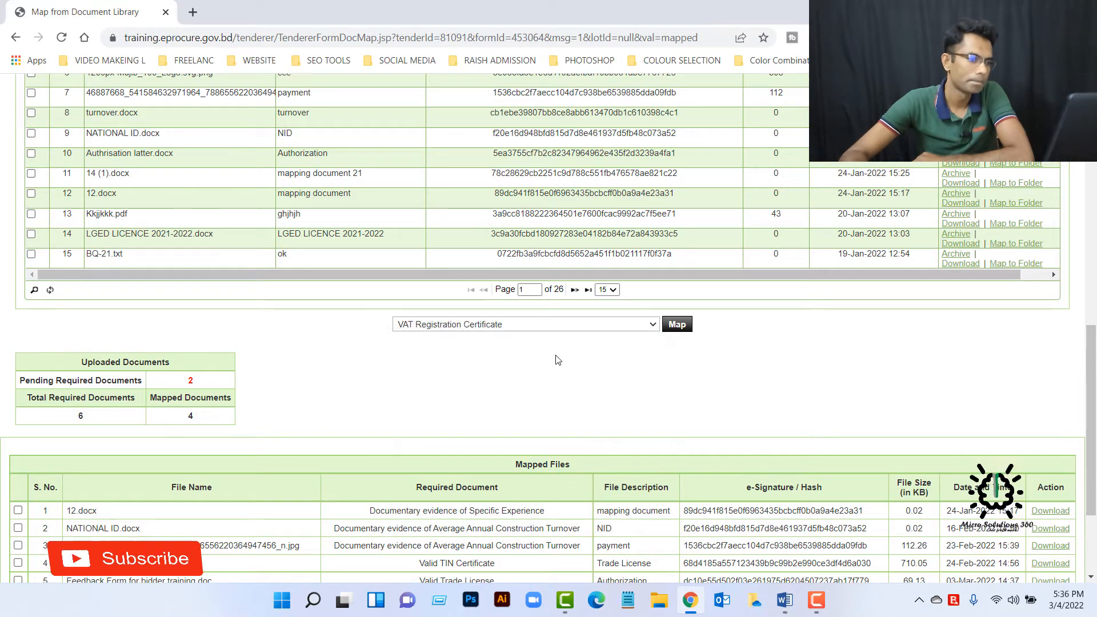
scroll(694, 358, up, 3)
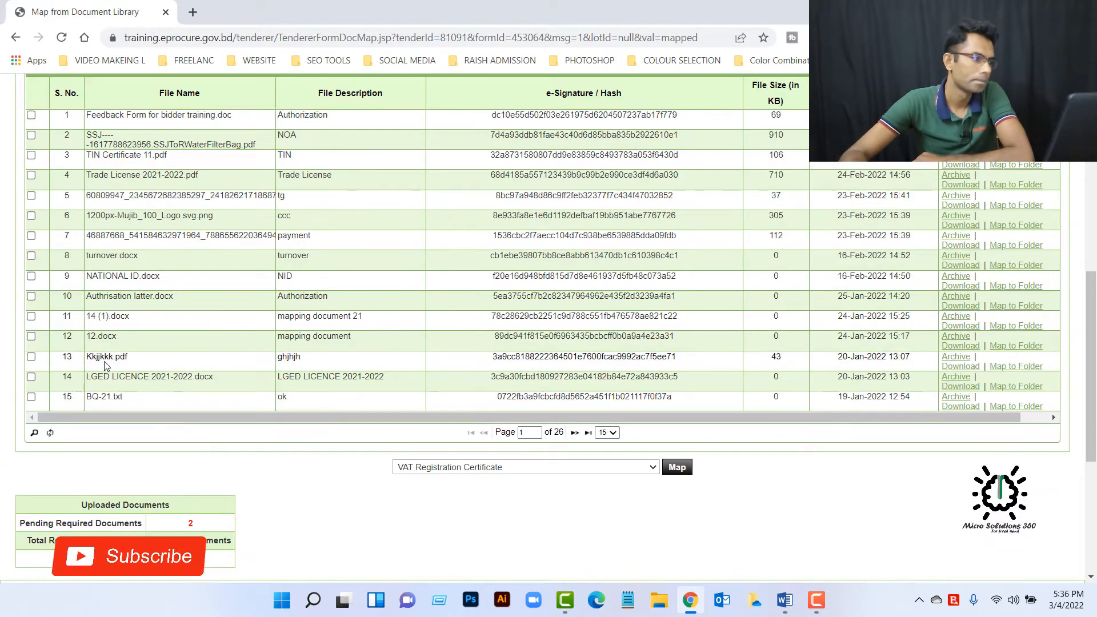
click(32, 337)
click(677, 467)
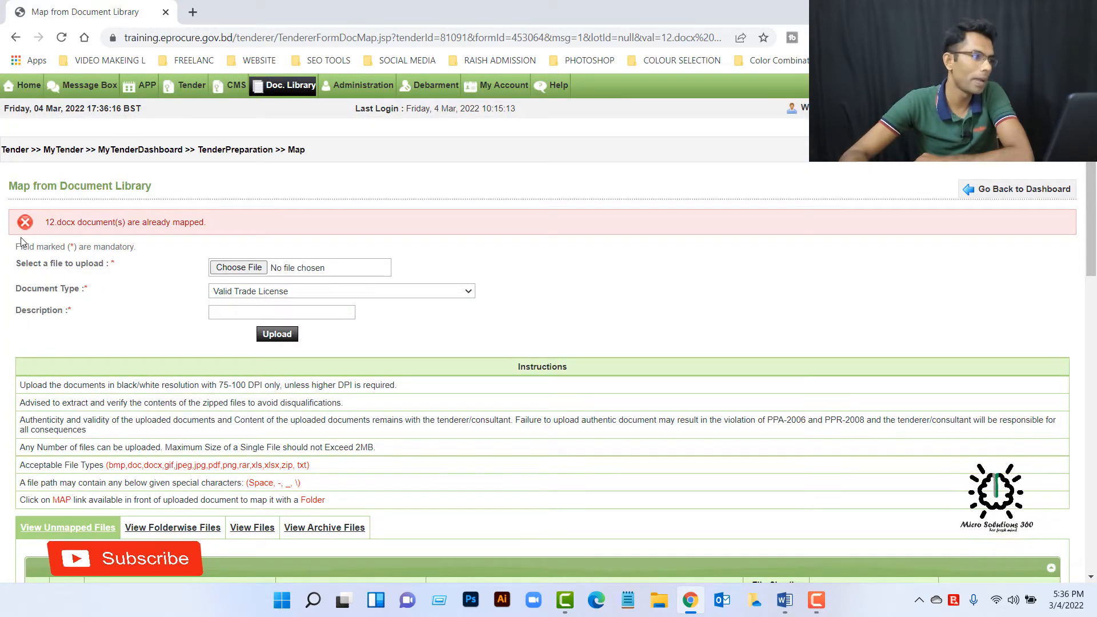
Map Authrisation latter.docx from the document library to the form as Documentary evidence of liquid assets
scroll(169, 374, down, 1)
scroll(170, 374, down, 9)
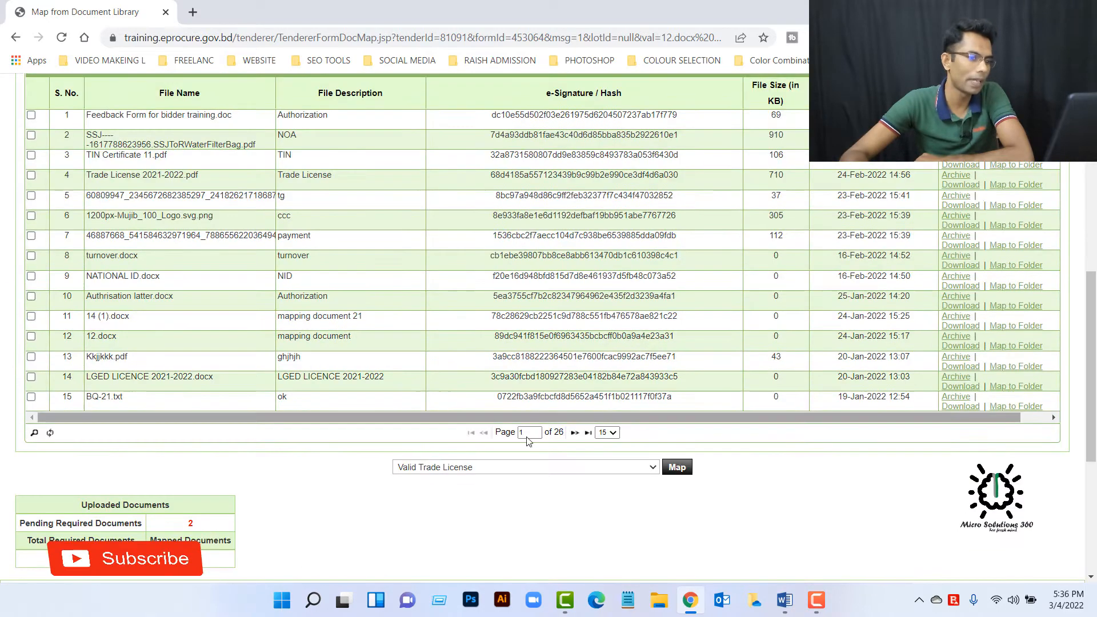
click(642, 469)
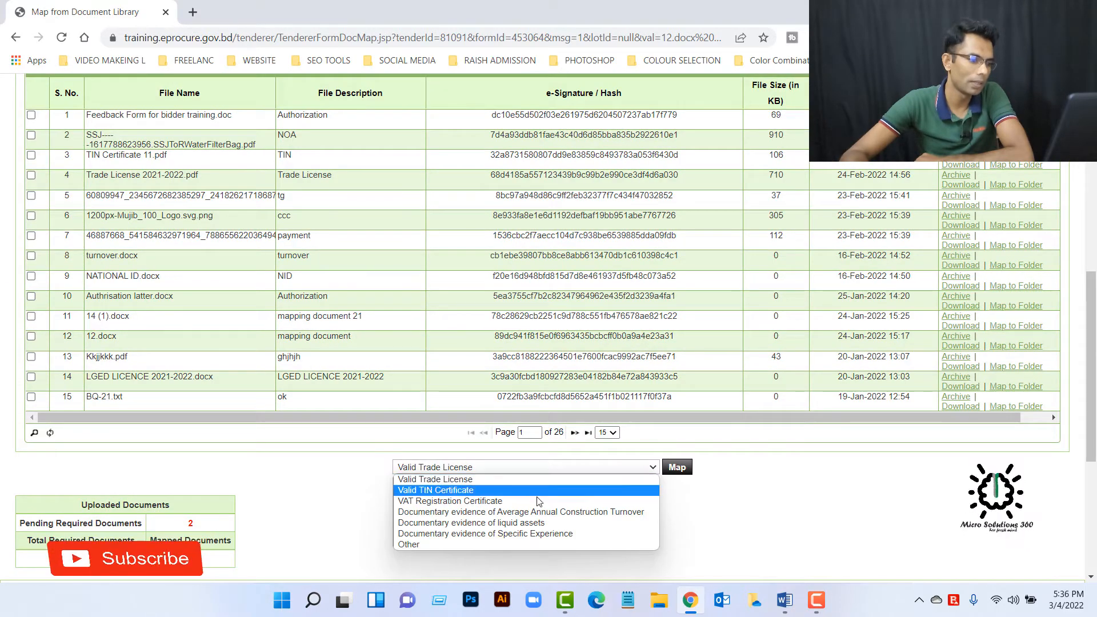
click(541, 528)
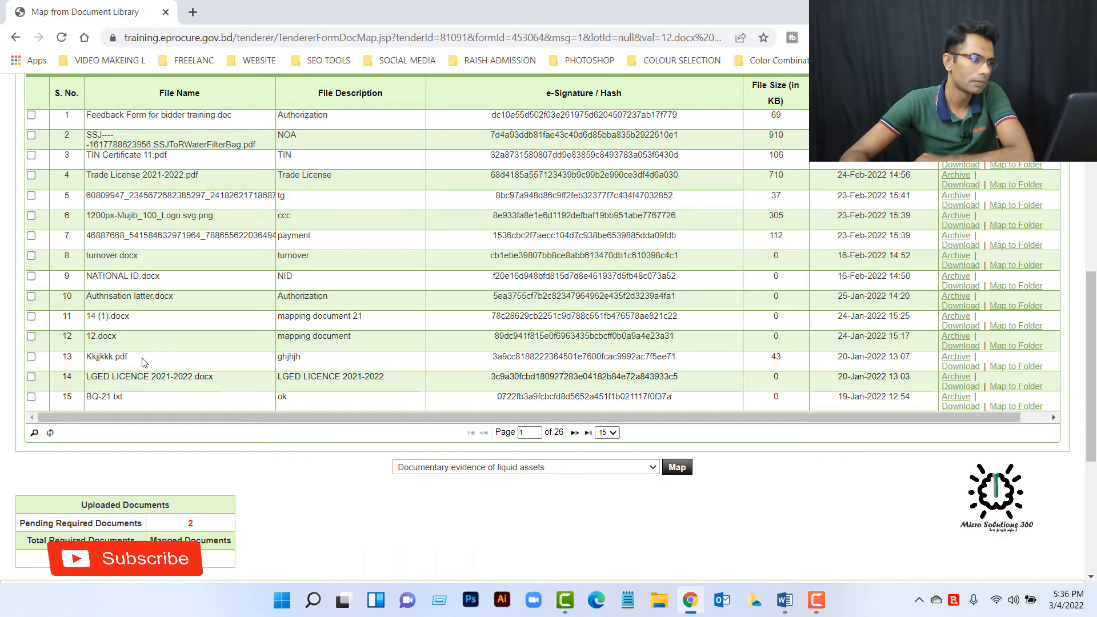
click(31, 297)
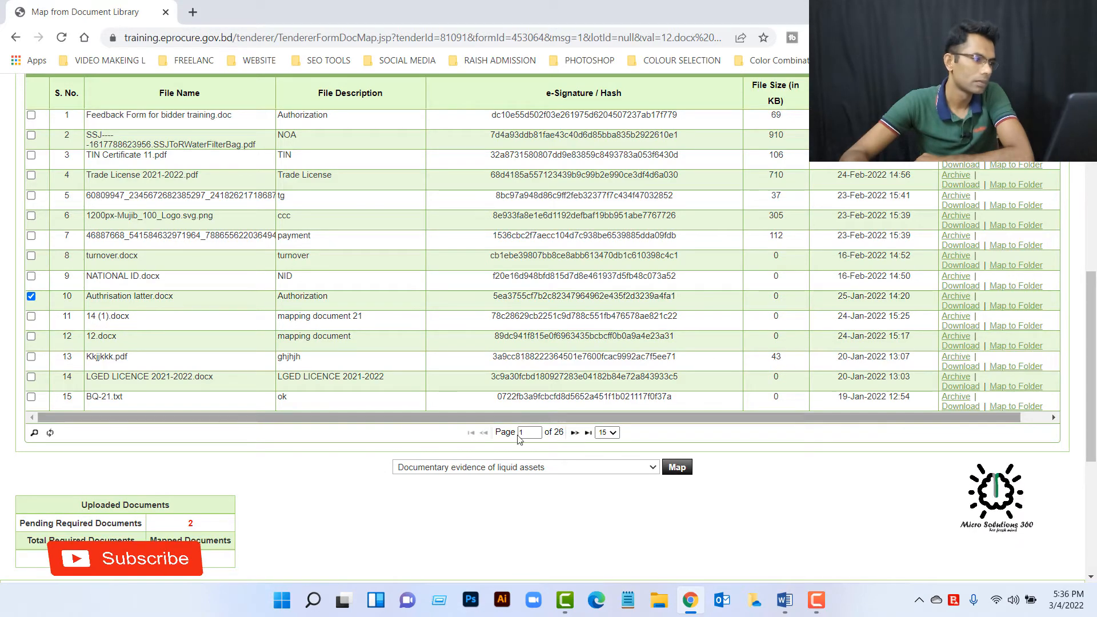
click(676, 468)
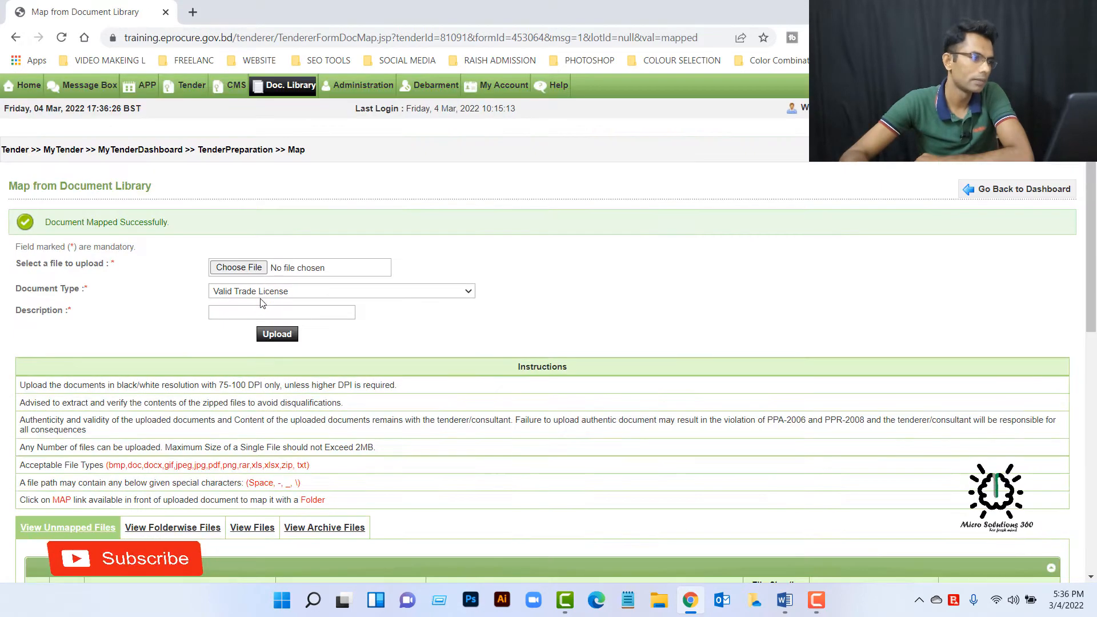
Check the mapped files, the uploaded documents summary and the document type options for the required document that is still pending
scroll(263, 309, down, 8)
scroll(226, 340, up, 3)
scroll(226, 341, up, 5)
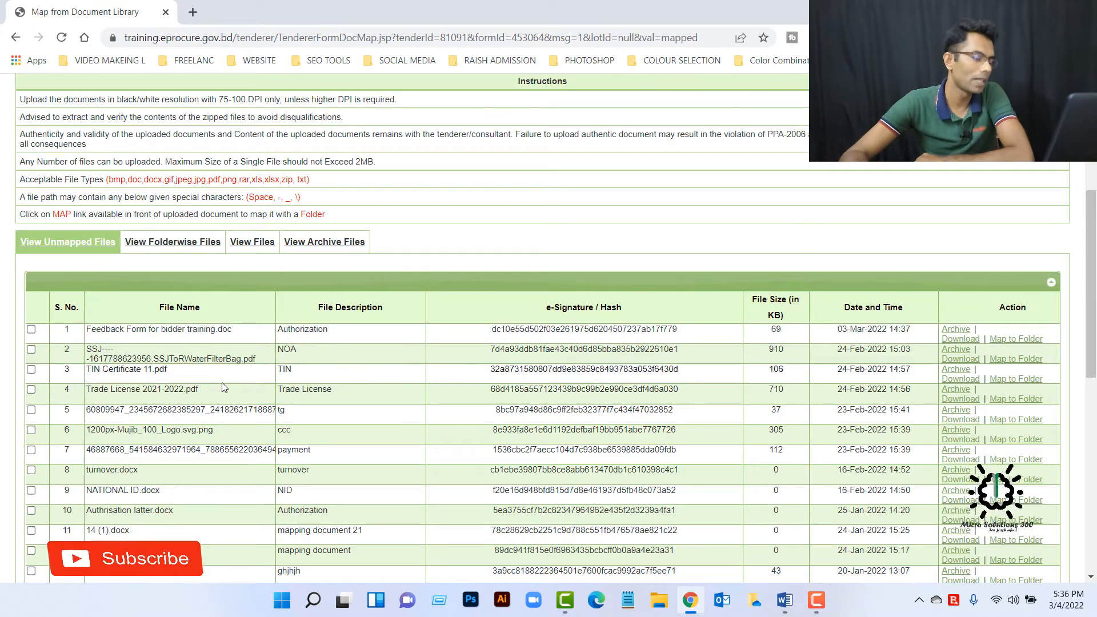
scroll(220, 377, down, 15)
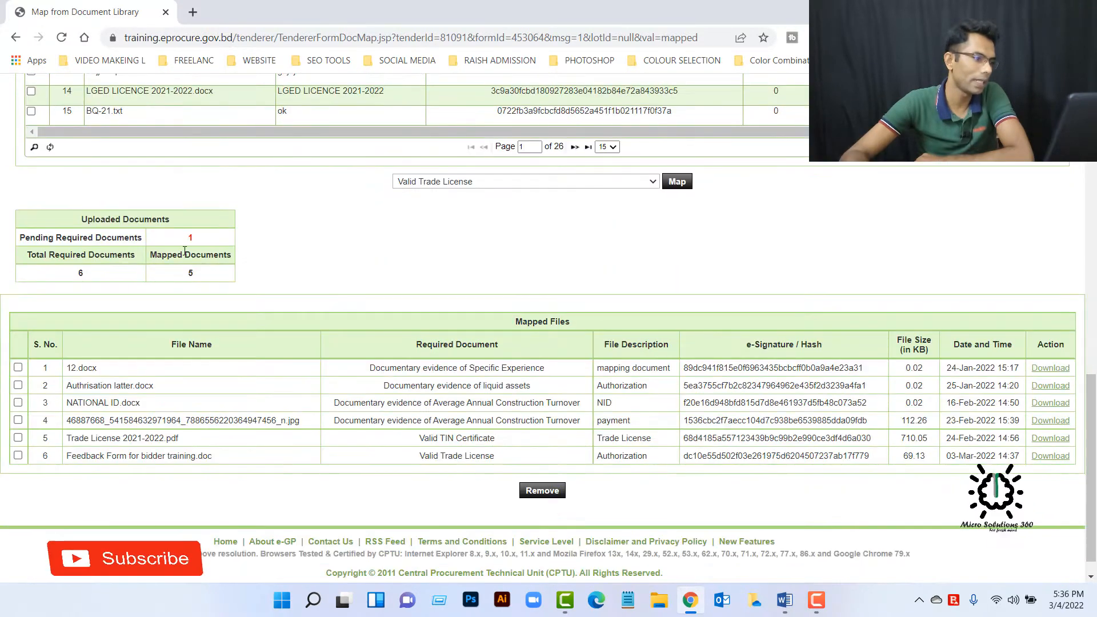
scroll(661, 273, up, 1)
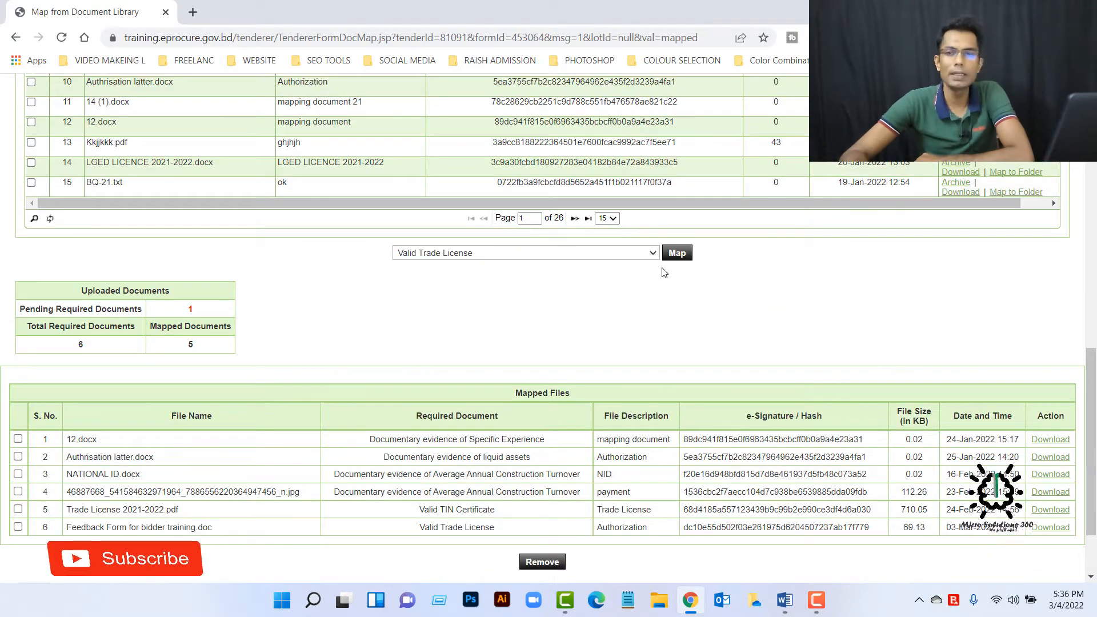
scroll(248, 251, up, 5)
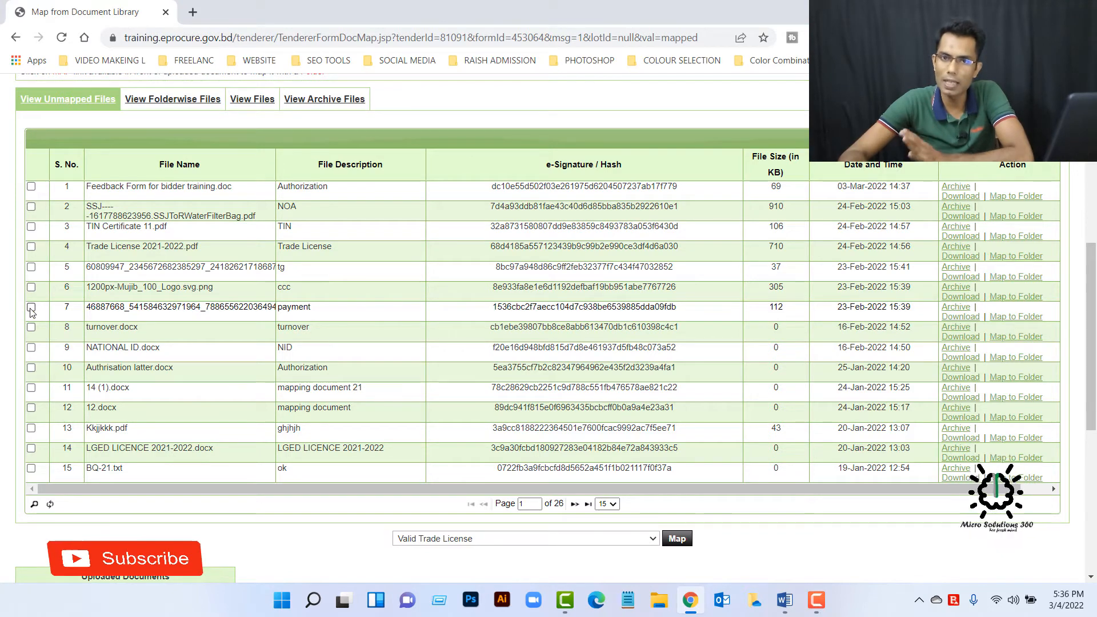
scroll(643, 507, down, 3)
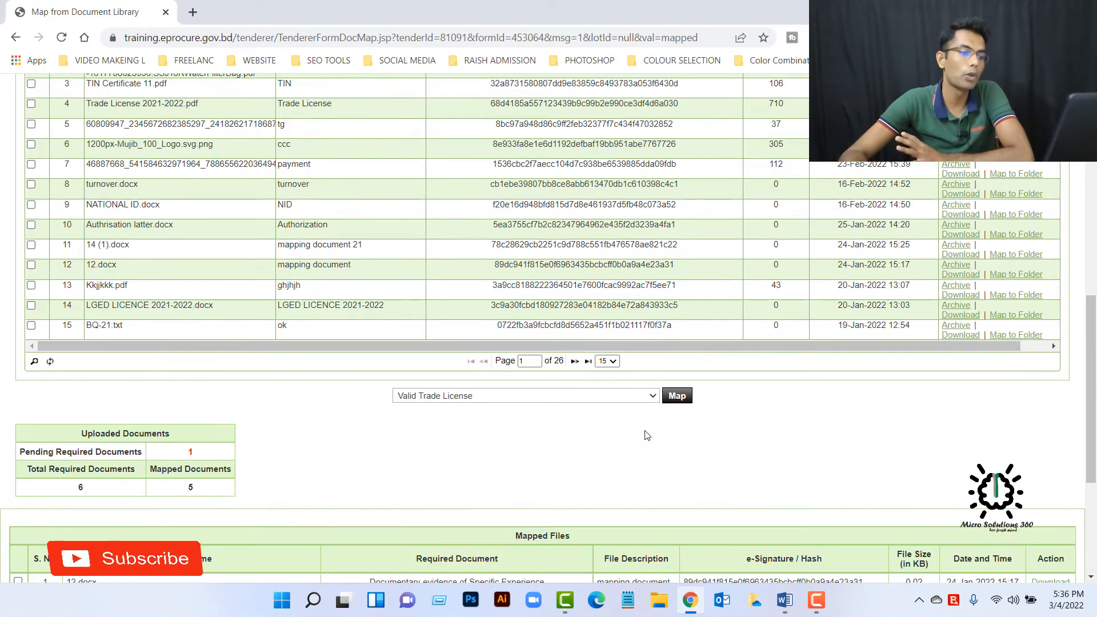
click(656, 396)
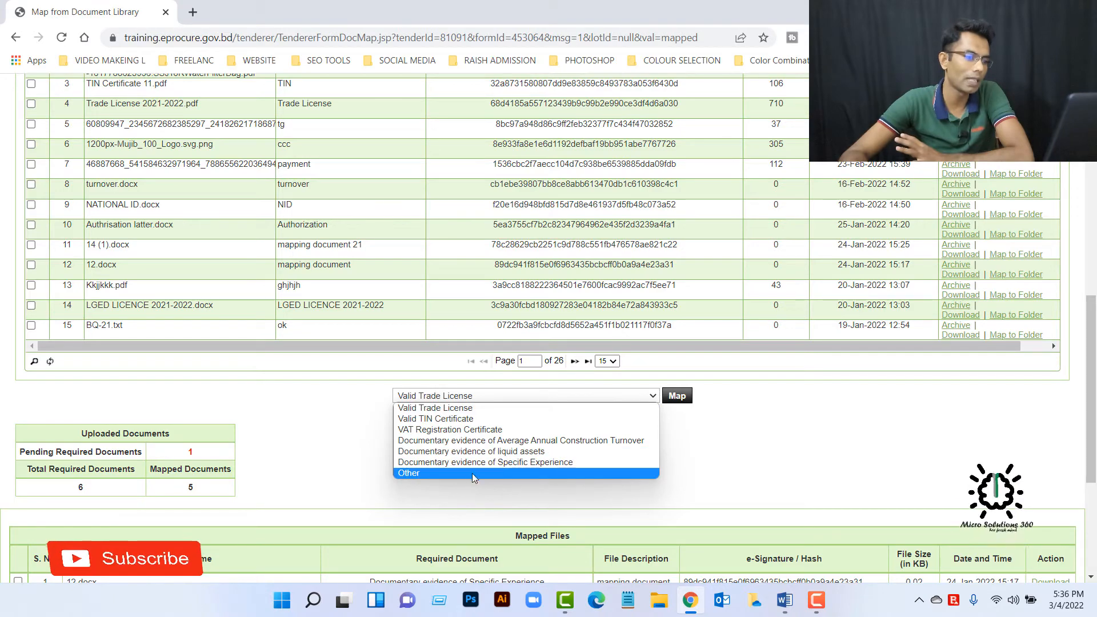
click(664, 451)
click(677, 395)
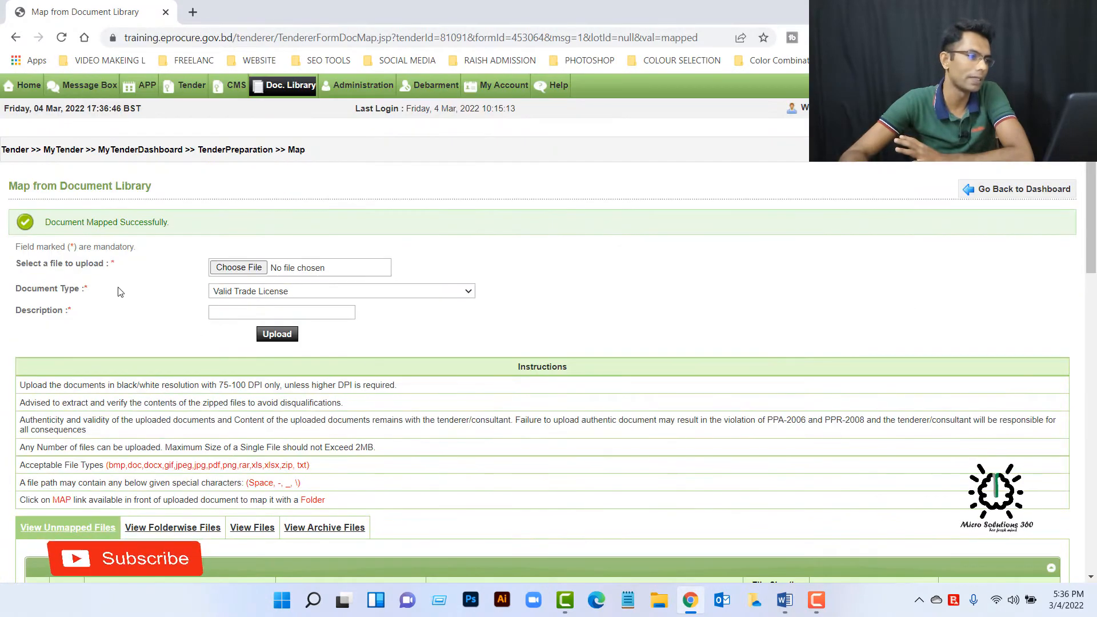
scroll(434, 401, down, 15)
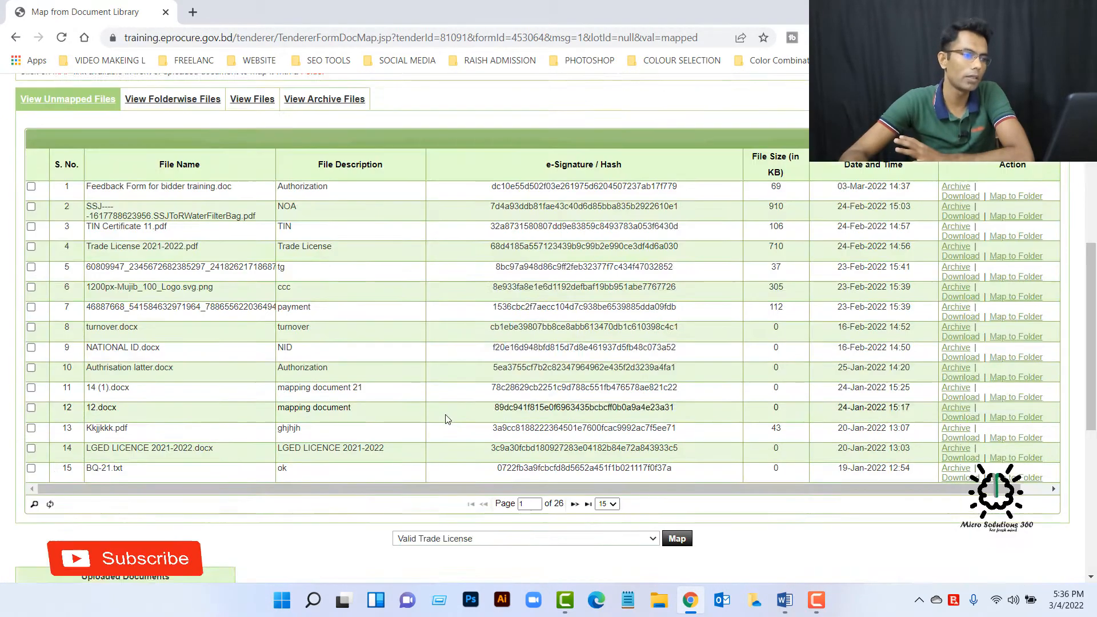
scroll(542, 438, up, 5)
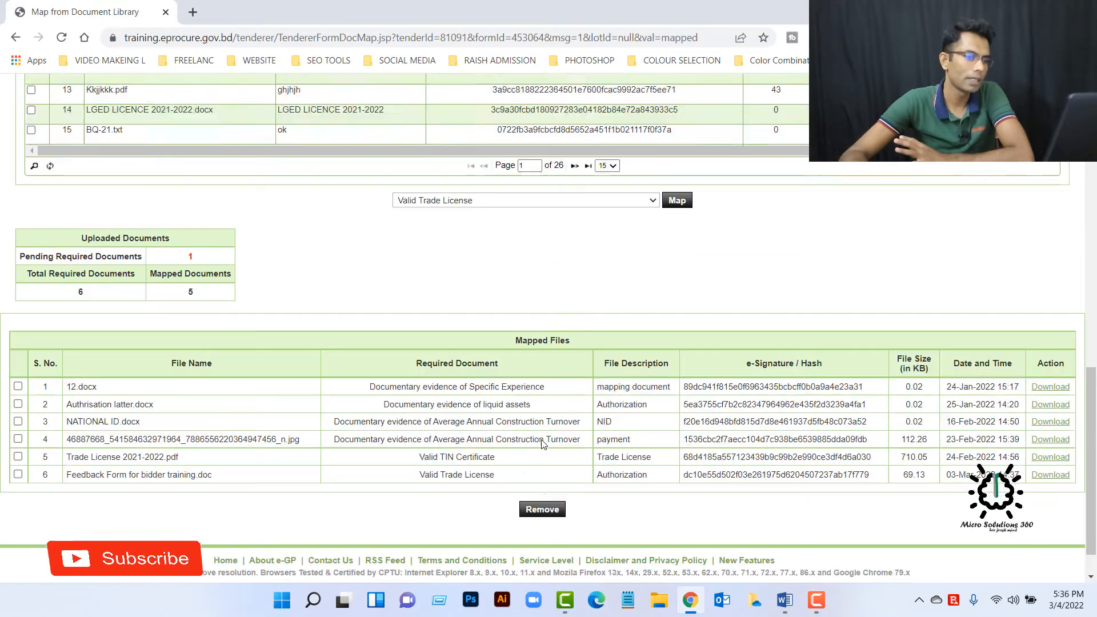
Map 1200px-Mujib_100_Logo.svg.png from the document library to the form as the VAT Registration Certificate
click(549, 441)
click(548, 479)
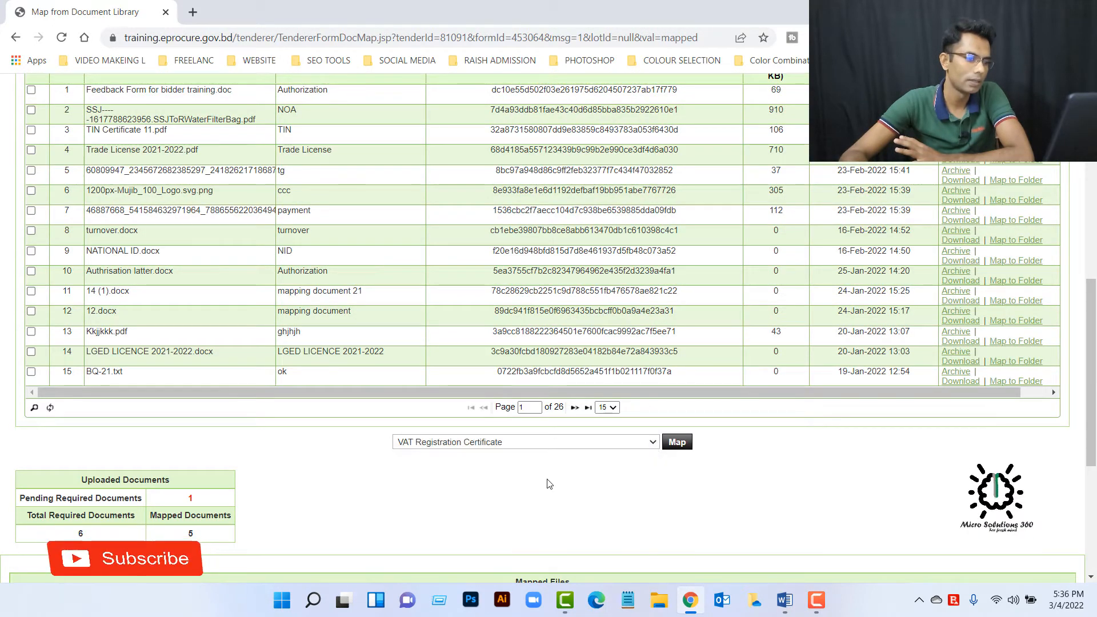
click(30, 190)
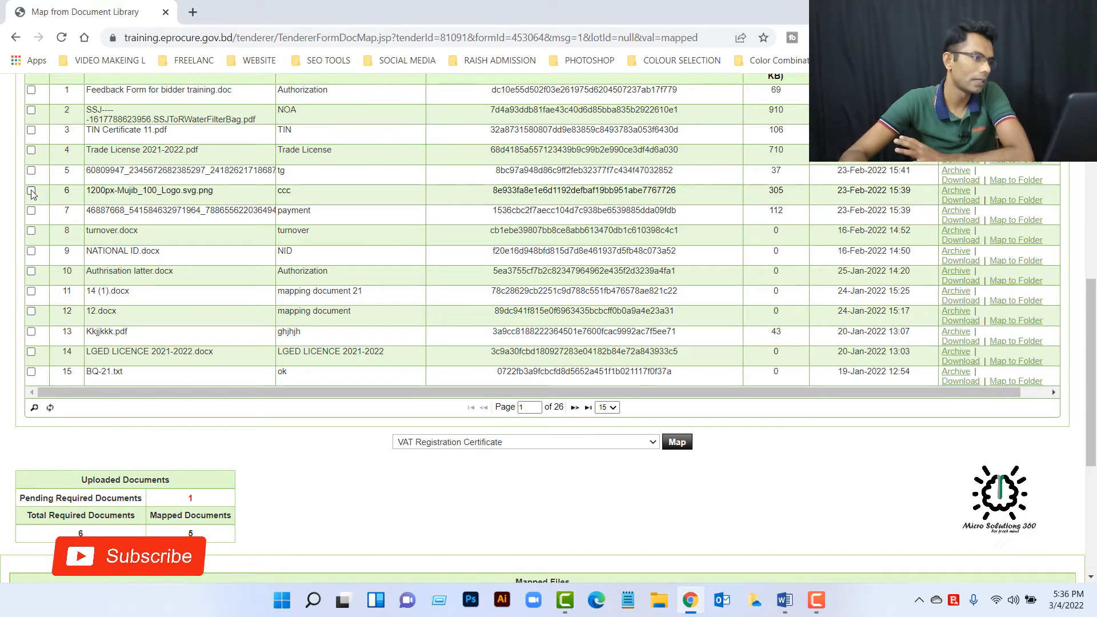
click(677, 443)
scroll(467, 472, down, 15)
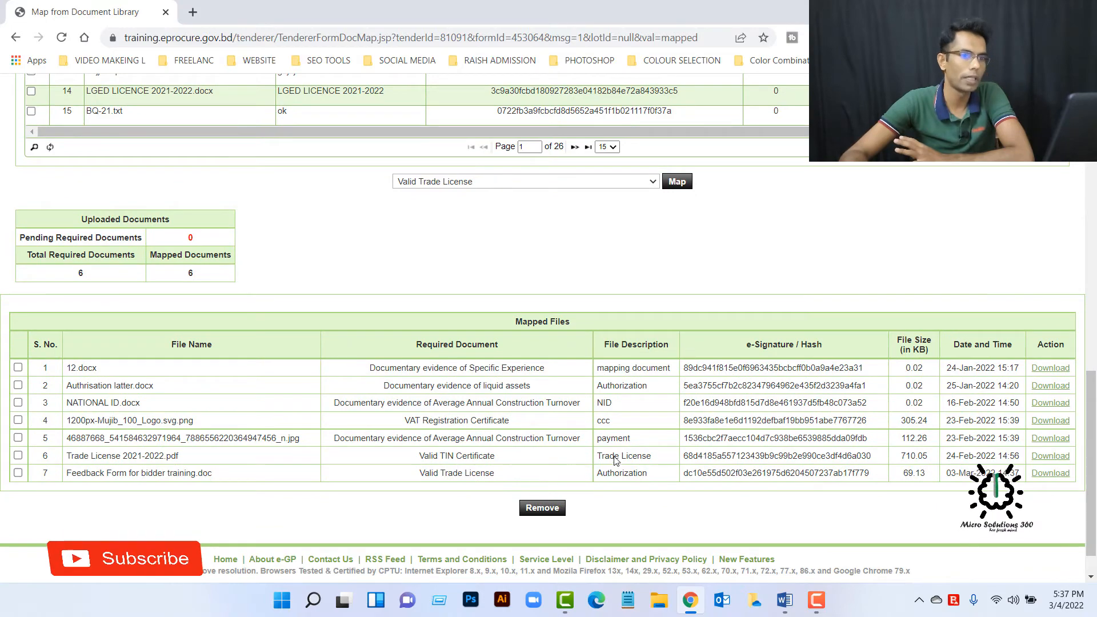
Return to the tender preparation dashboard and check the list of encrypted forms and their document mapping
scroll(254, 320, up, 15)
click(1023, 190)
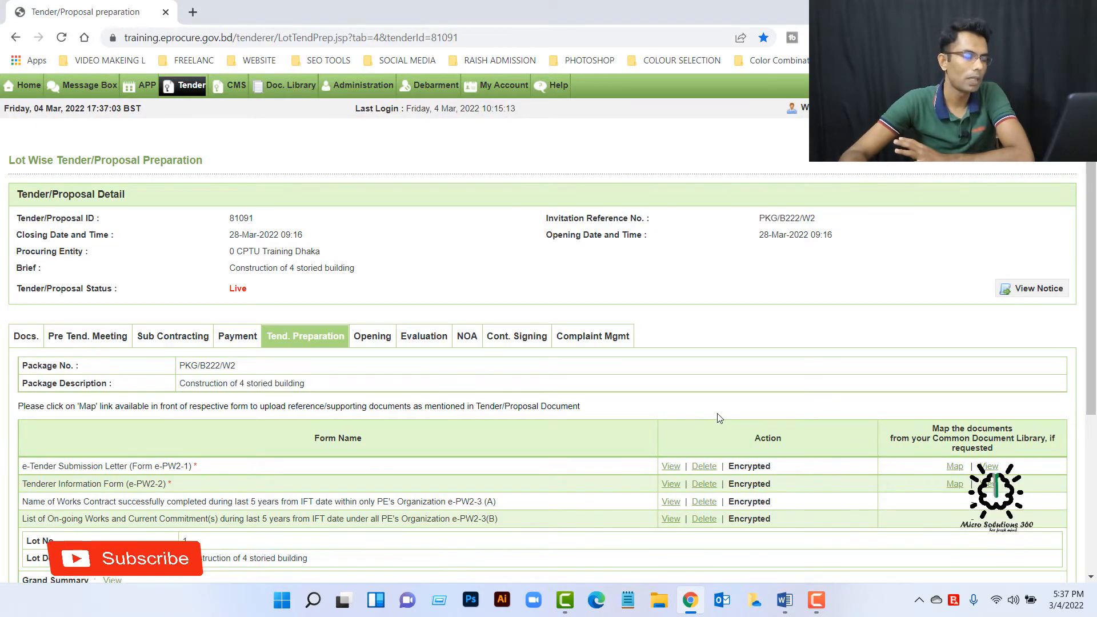
scroll(718, 417, down, 4)
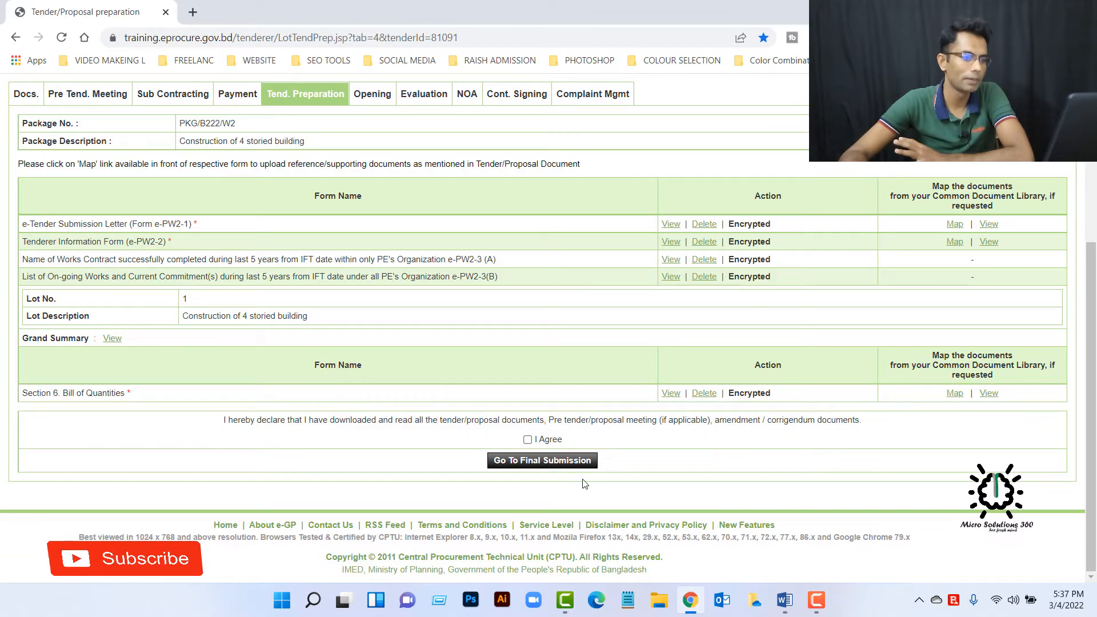
scroll(767, 369, up, 3)
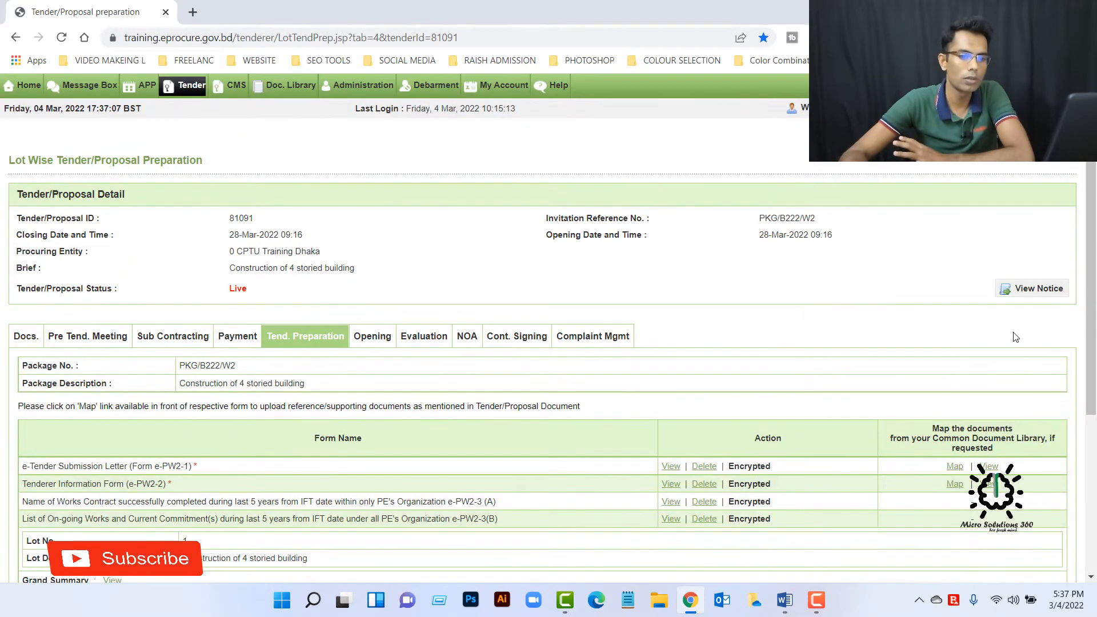
scroll(909, 347, down, 3)
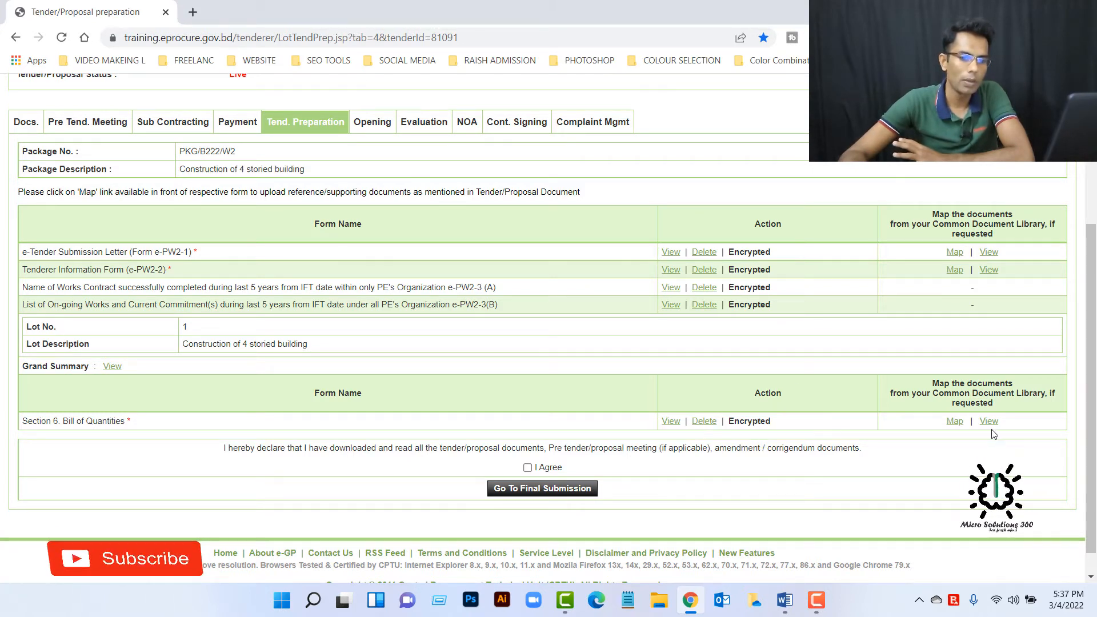
Agree to the declaration of having read all the tender documents and proceed to final submission
click(528, 467)
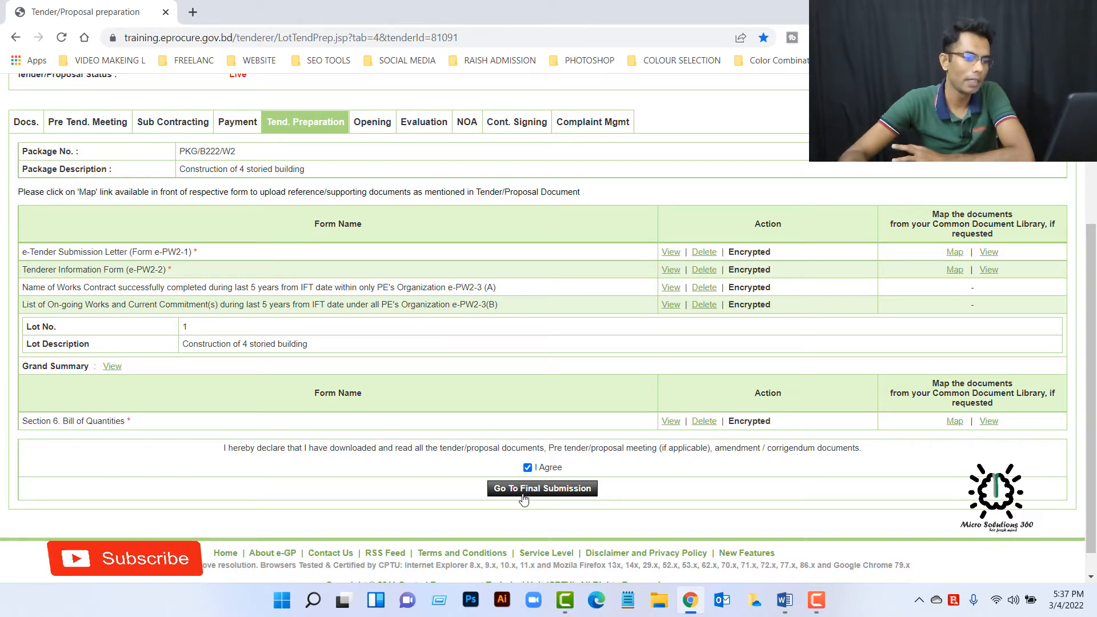
click(539, 490)
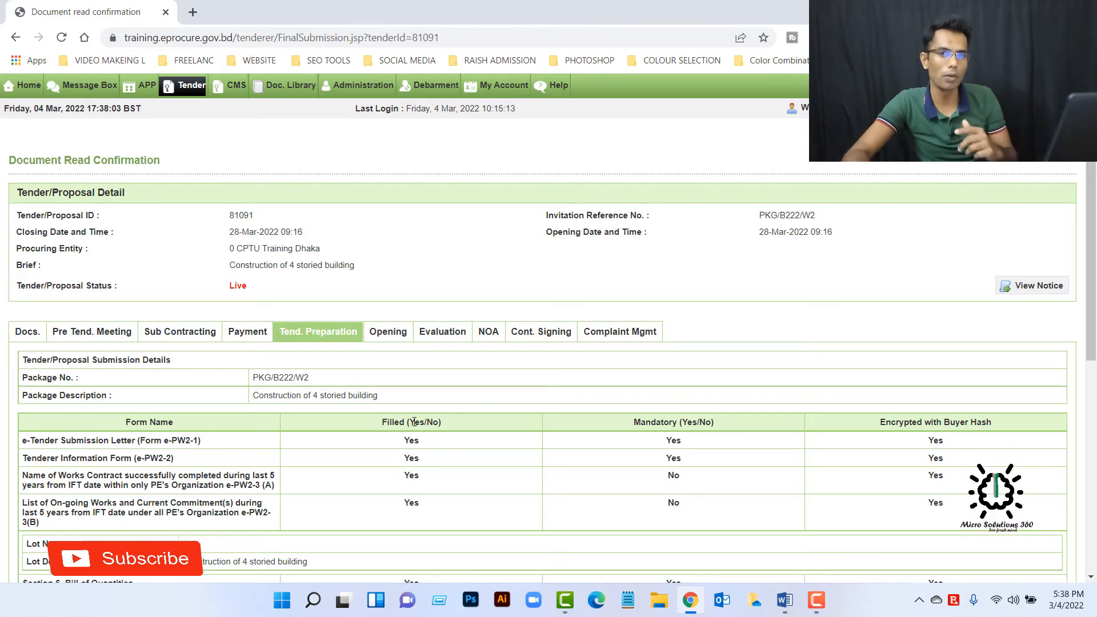
Review the filled forms and their mapped documents, and make the final submission of the tender
scroll(591, 431, down, 7)
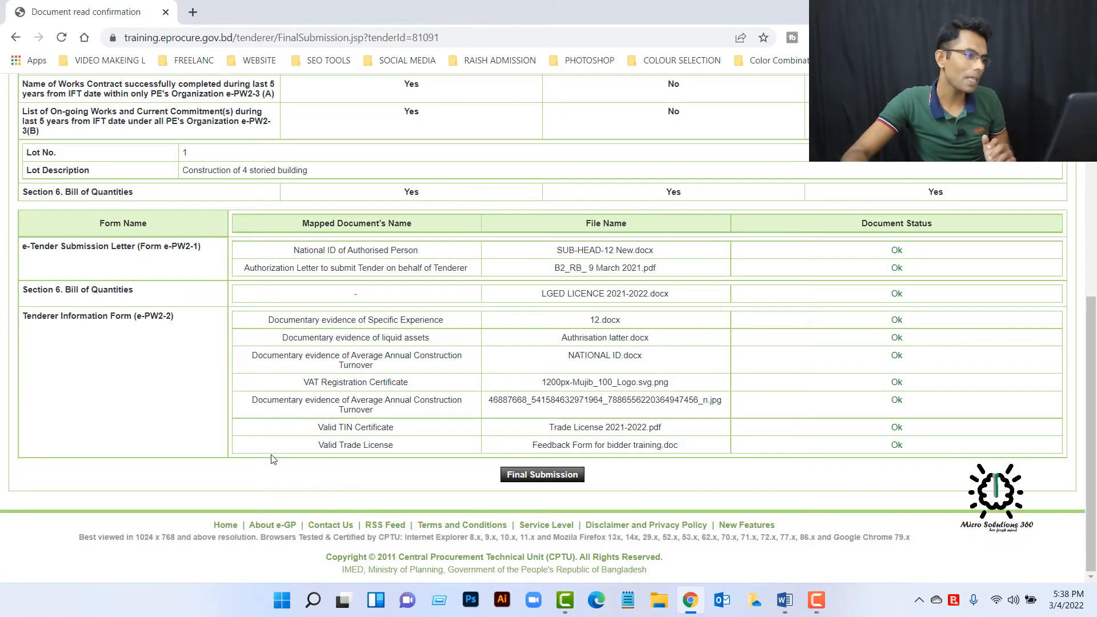
scroll(566, 524, up, 1)
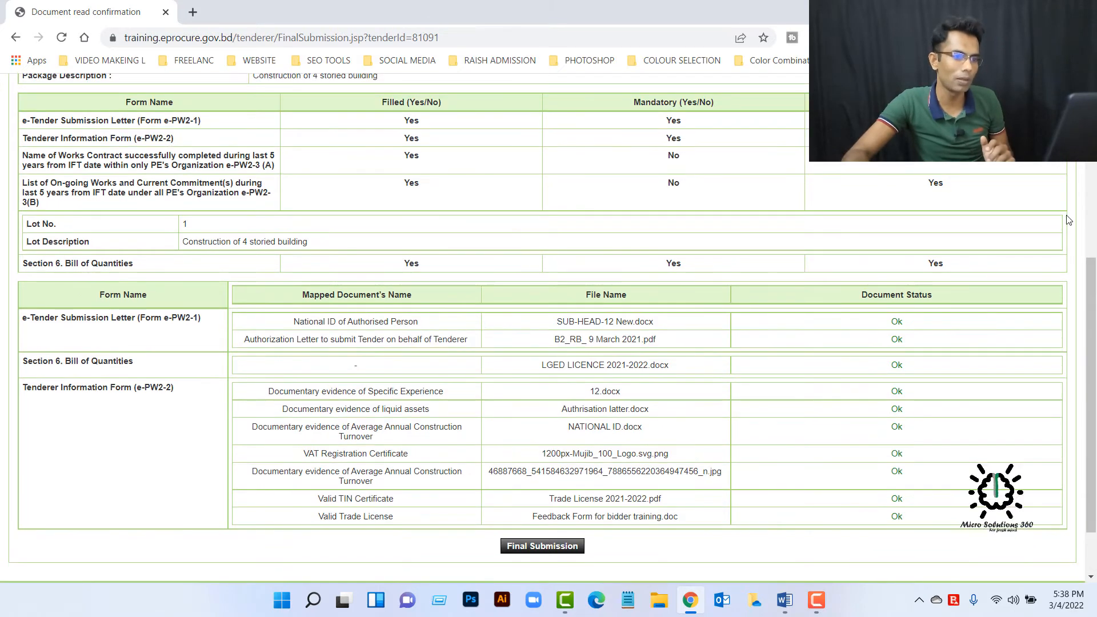
scroll(1068, 220, up, 6)
scroll(891, 315, down, 7)
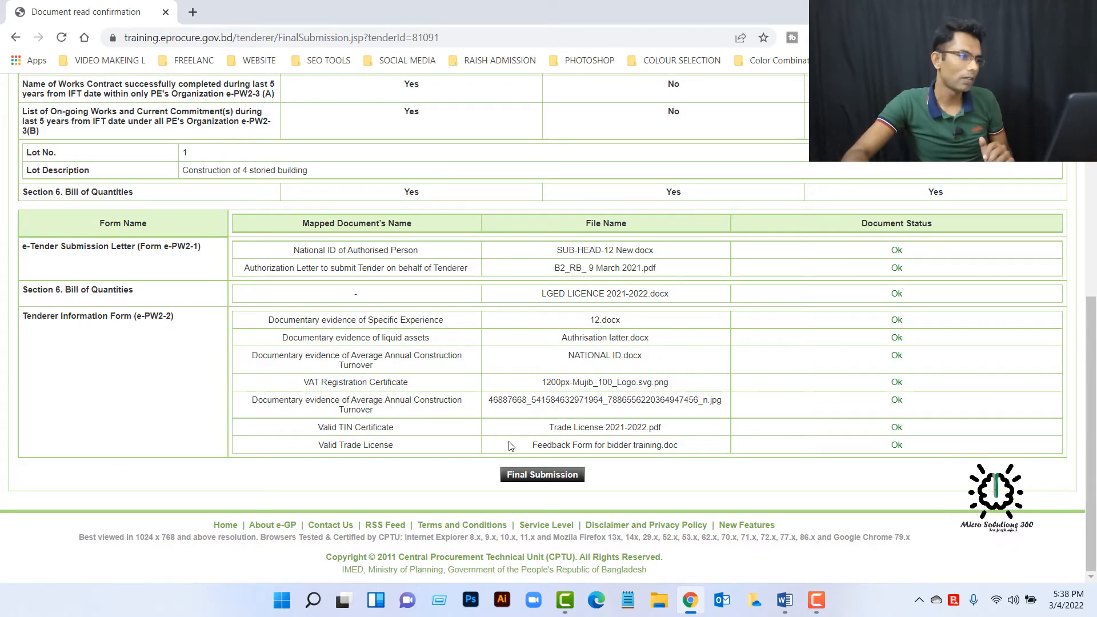
click(531, 479)
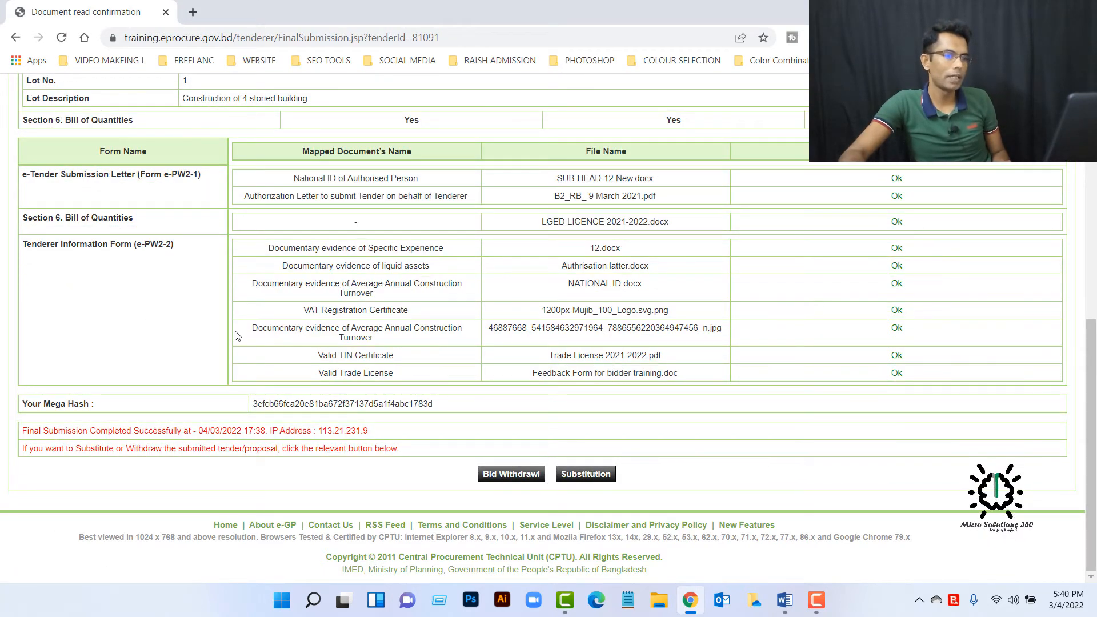
Open the bid withdrawal form for the submitted tender and go back to the dashboard without withdrawing
click(514, 479)
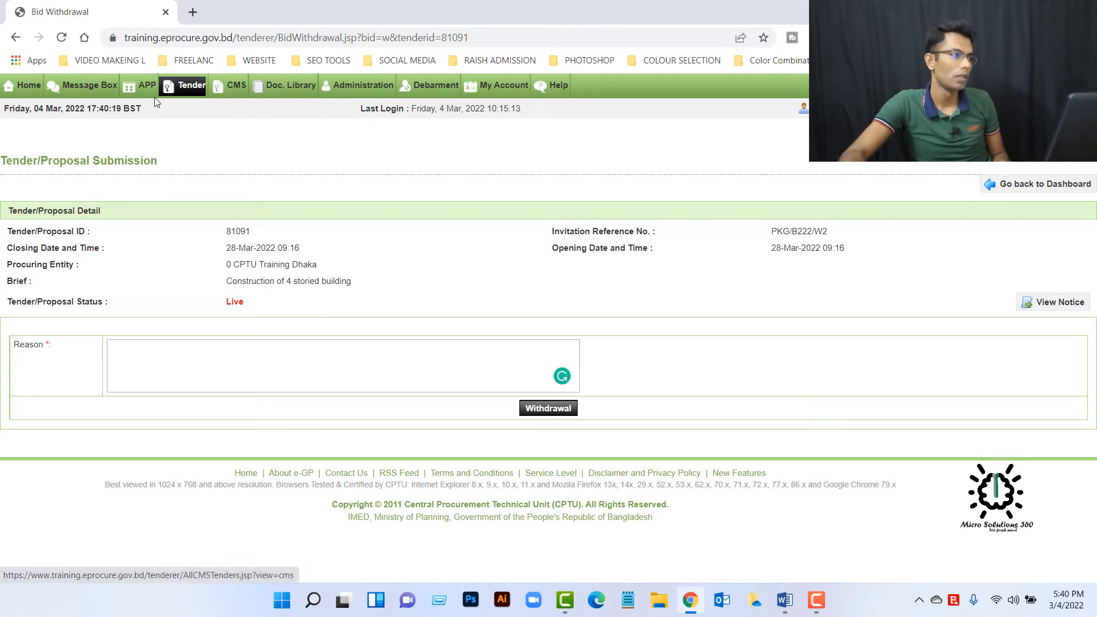
click(1045, 188)
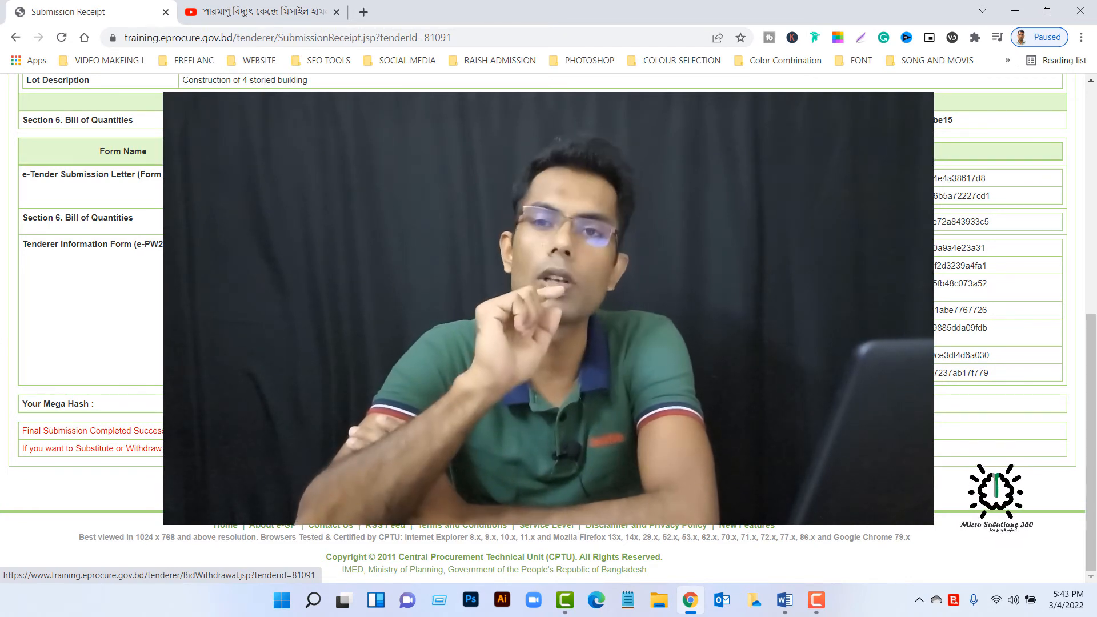
click(257, 448)
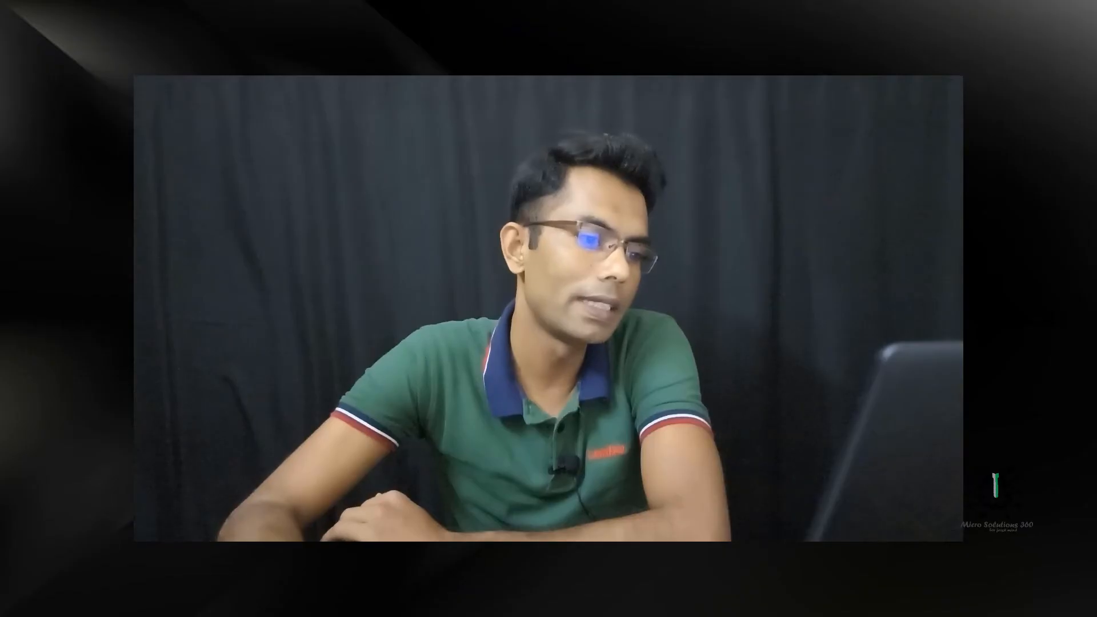